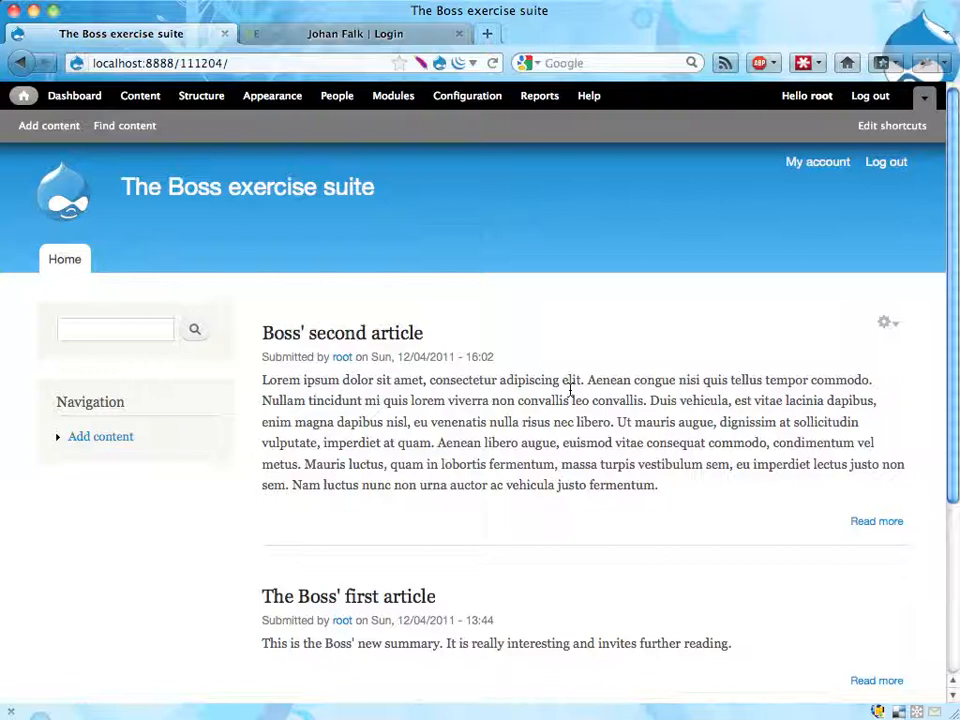
Step: Open a new browser tab for drupal.org
key("ctrl+t")
type("drupal.org")
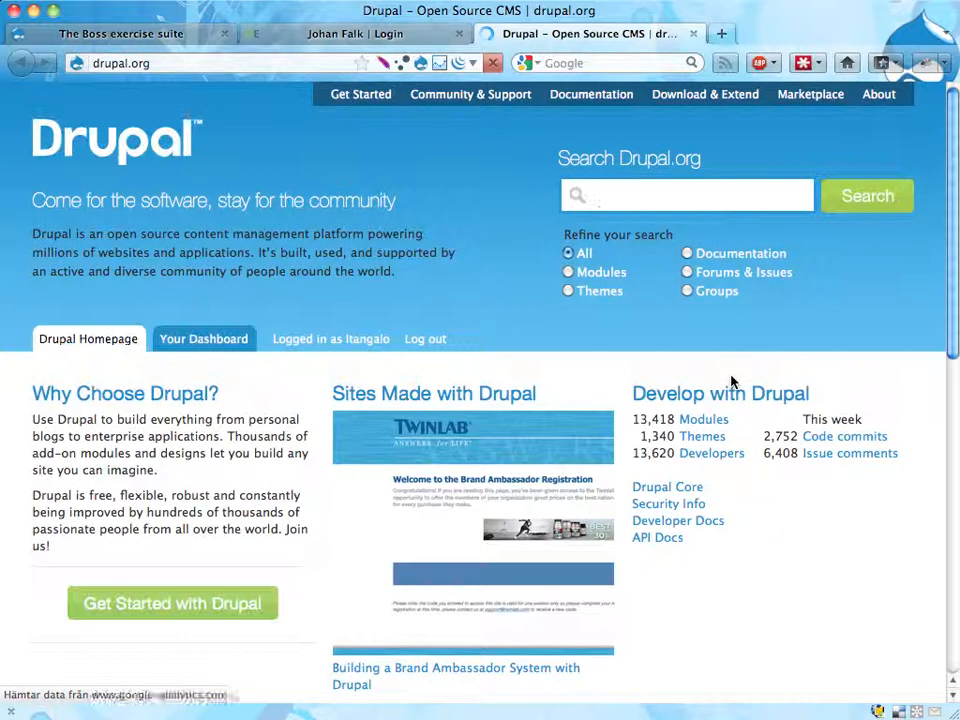
Step: Search Download & Extend for Devel, restricted to modules only
left_click(703, 100)
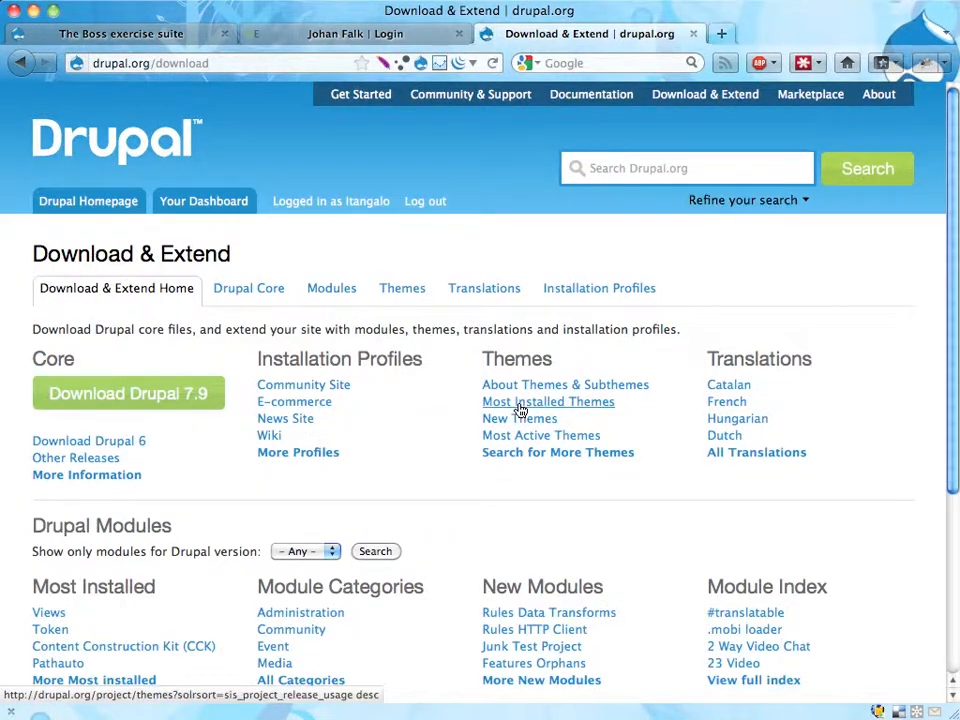
scroll(519, 408, "down", 3)
scroll(519, 408, "up", 3)
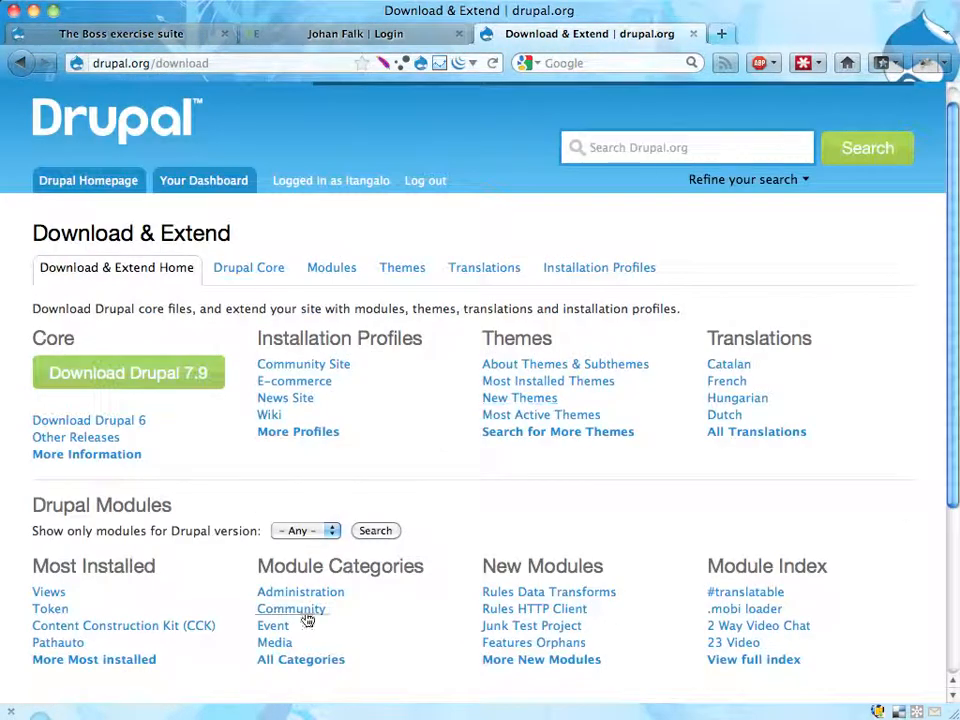
left_click(627, 150)
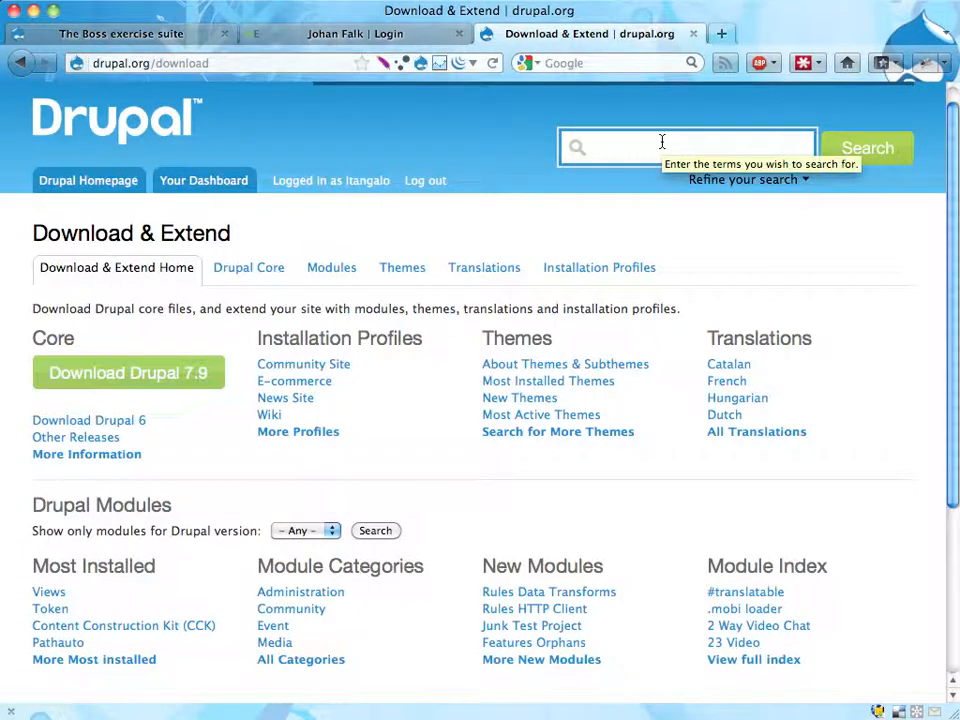
type("Devel")
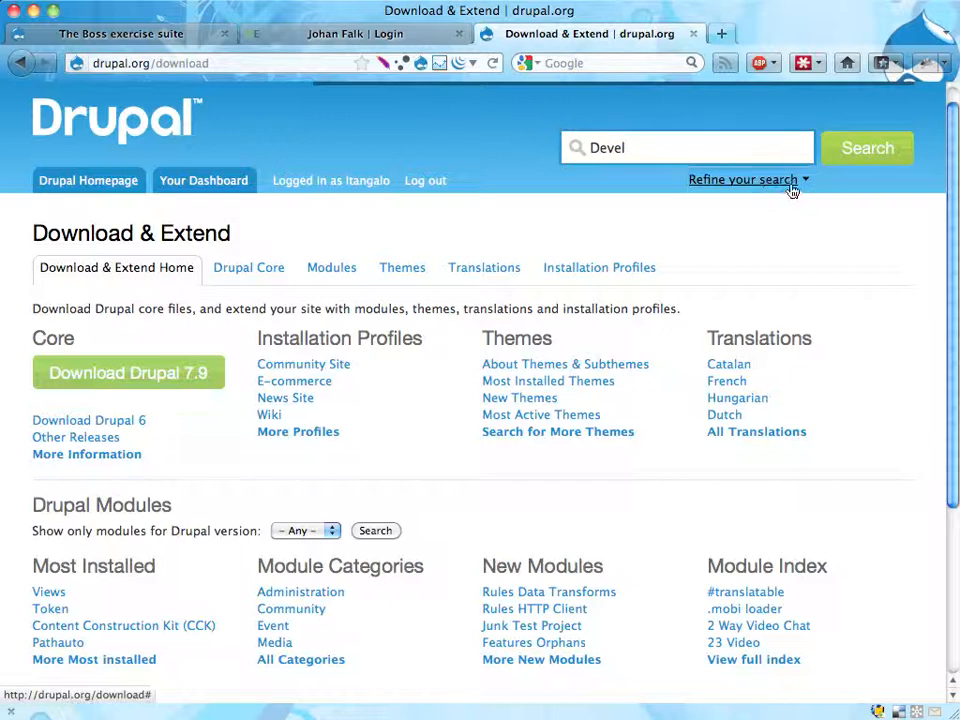
left_click(760, 180)
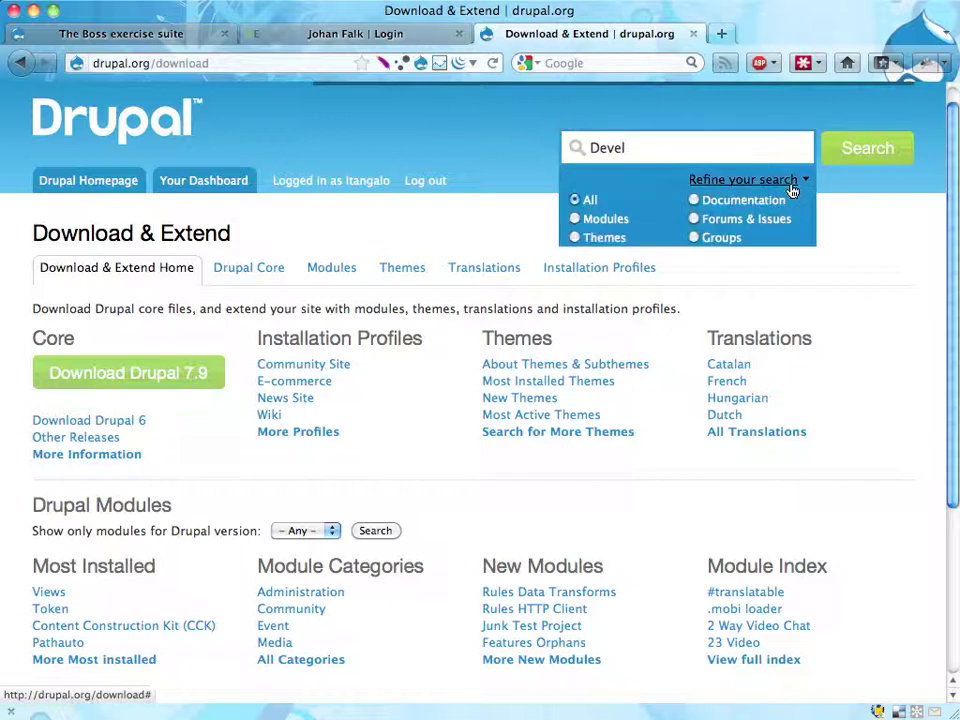
left_click(575, 219)
left_click(868, 150)
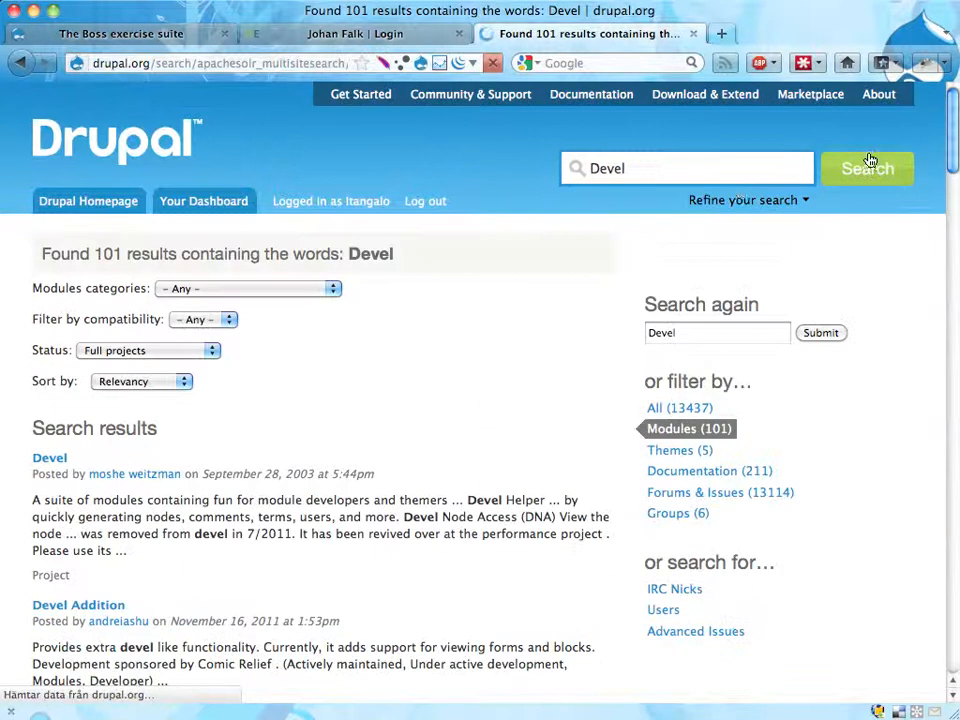
Step: Open the Devel project page from the search results
left_click(48, 457)
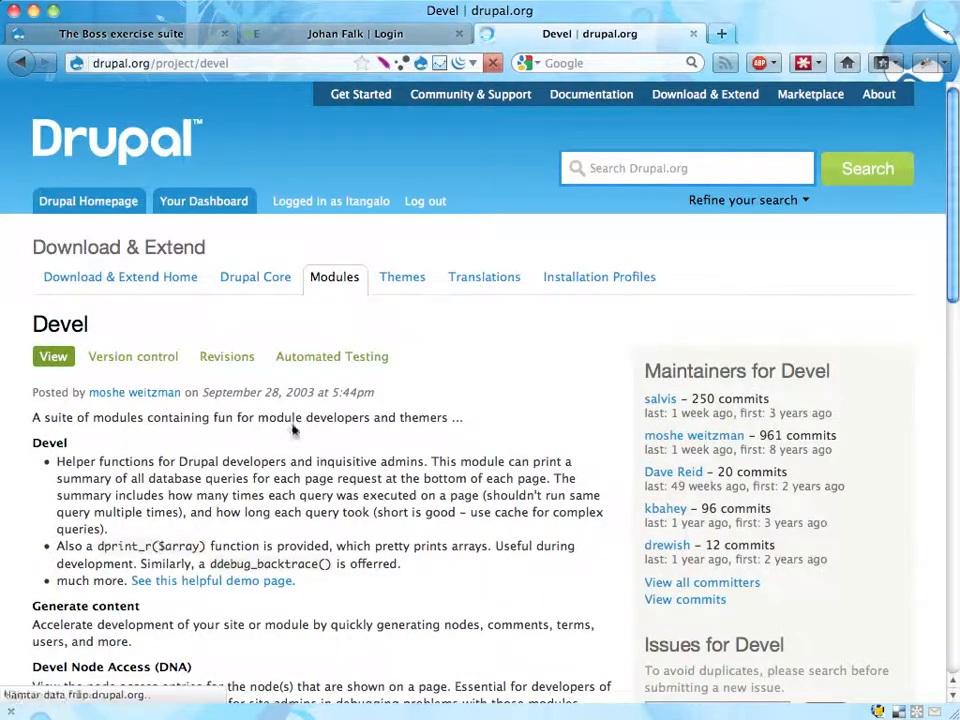
scroll(451, 407, "down", 2)
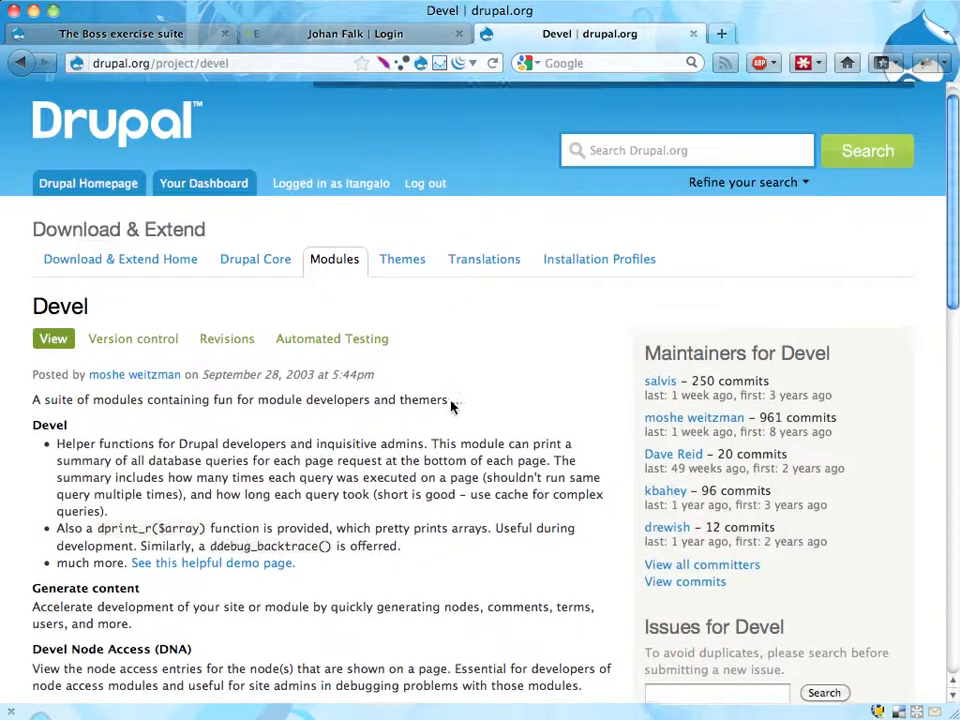
scroll(451, 407, "up", 2)
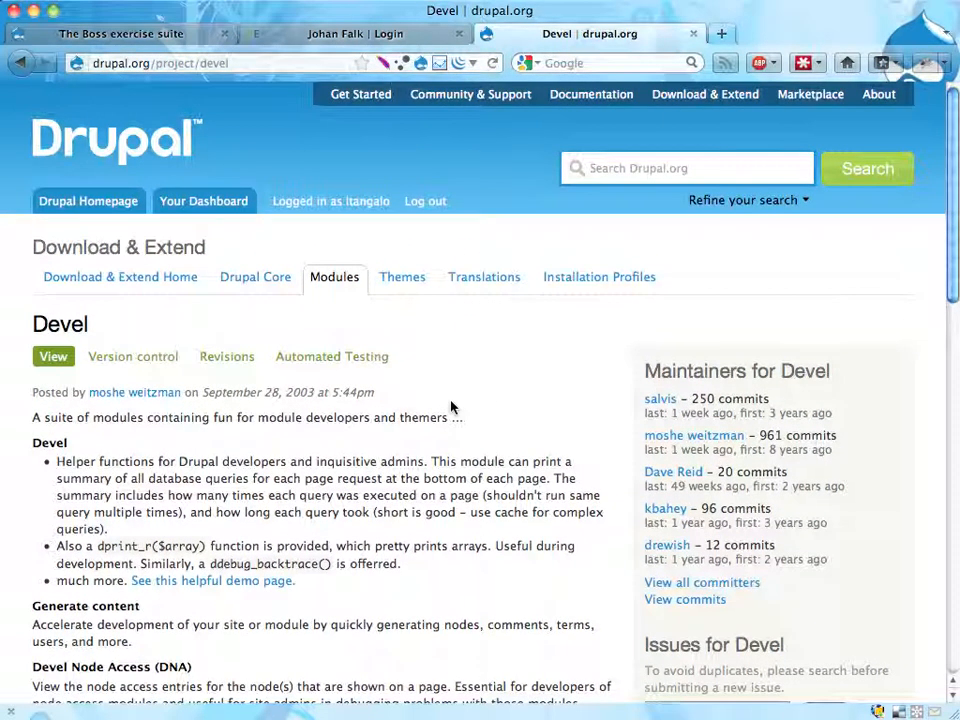
scroll(431, 432, "down", 5)
scroll(431, 432, "down", 3)
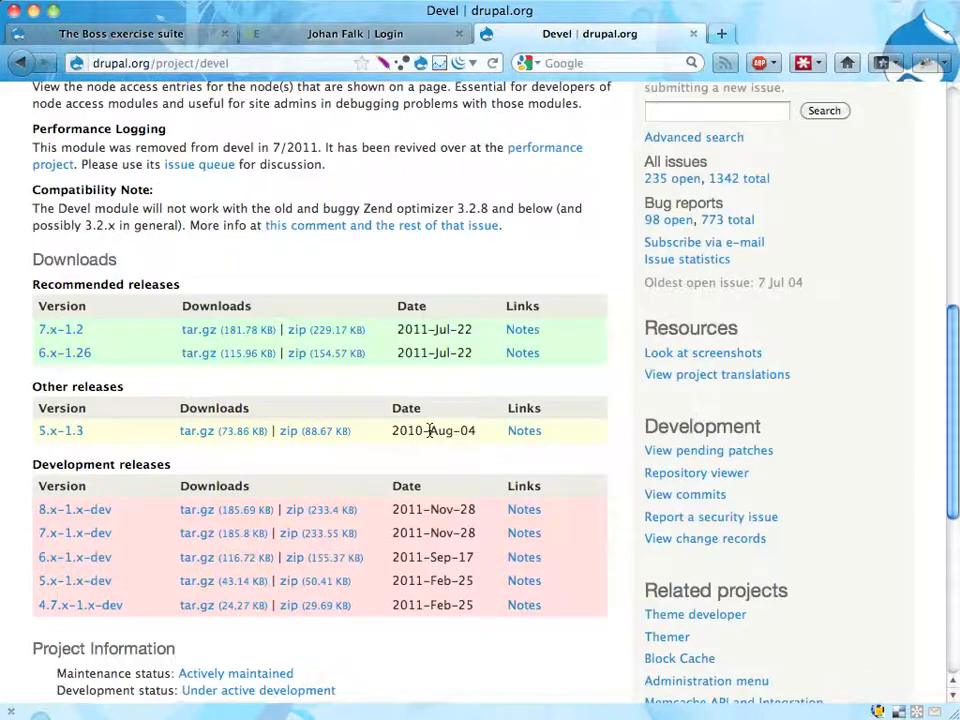
scroll(431, 432, "down", 3)
scroll(431, 432, "up", 2)
scroll(431, 432, "up", 1)
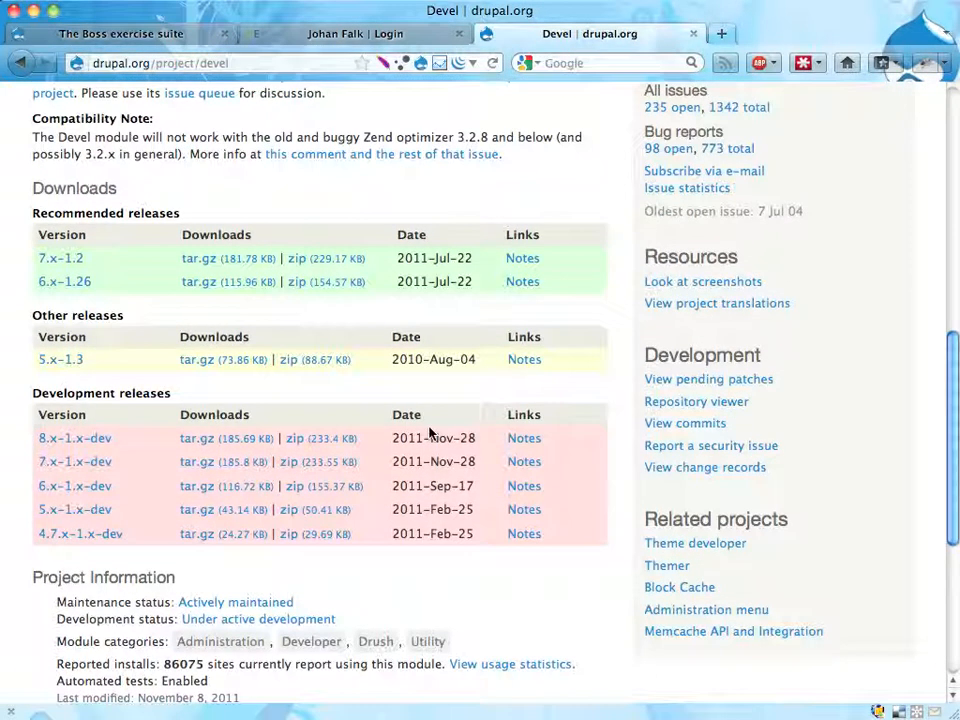
scroll(431, 432, "up", 5)
scroll(431, 432, "up", 5)
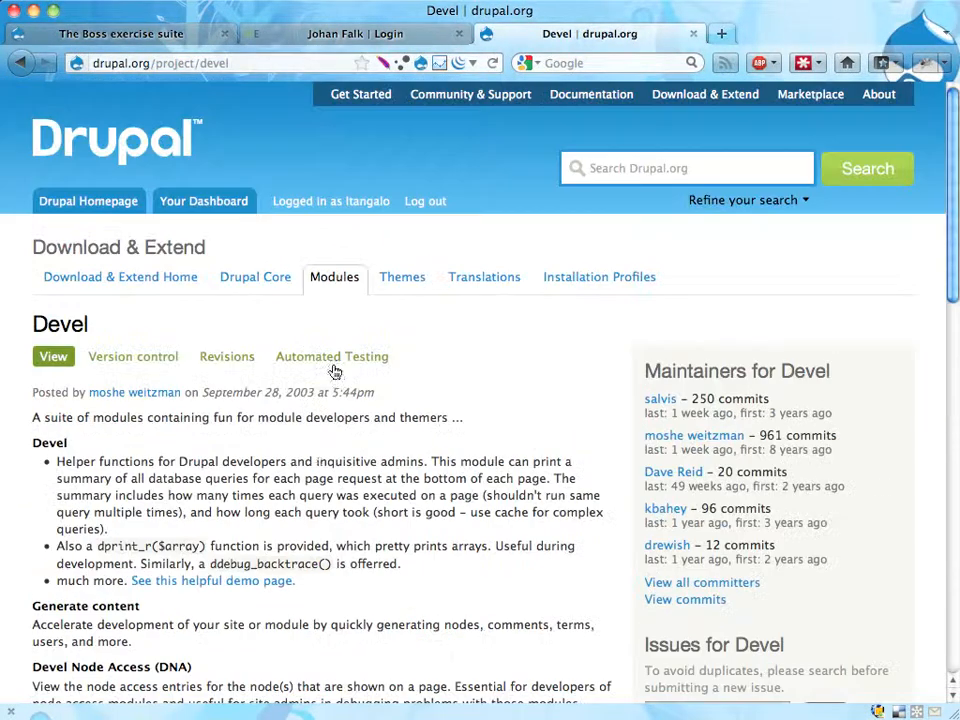
scroll(476, 577, "down", 4)
scroll(476, 577, "down", 5)
scroll(476, 577, "down", 1)
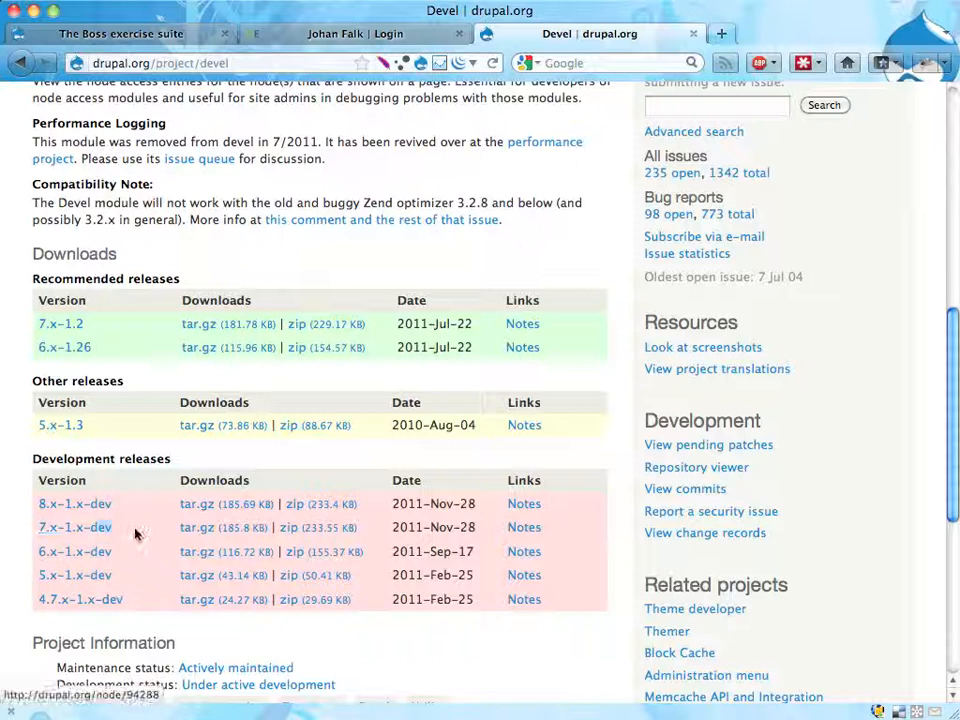
scroll(163, 487, "up", 3)
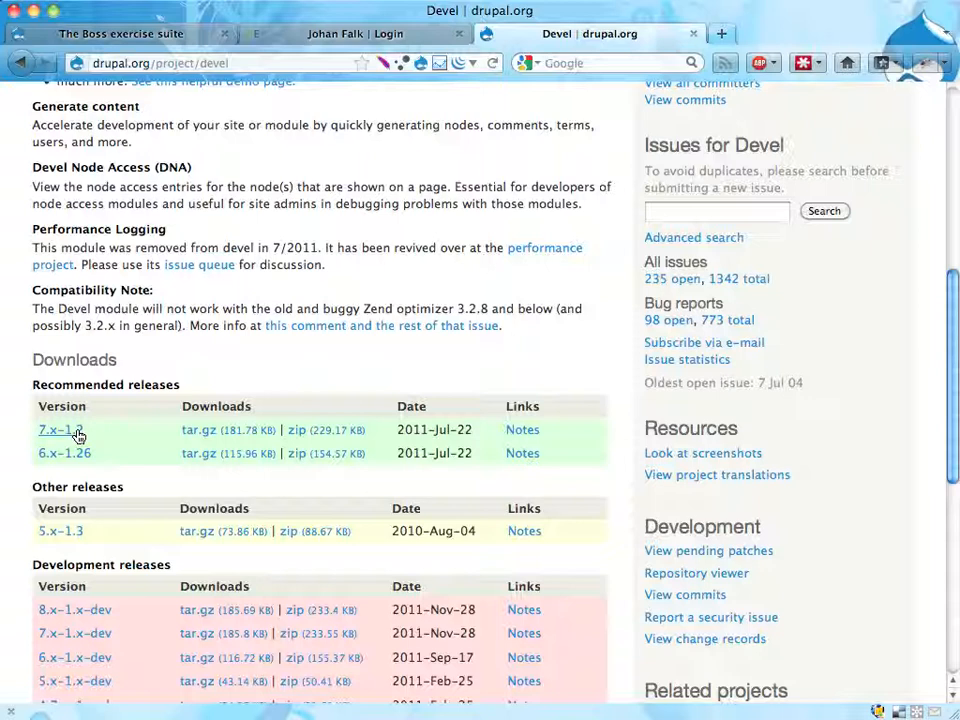
scroll(280, 380, "up", 2)
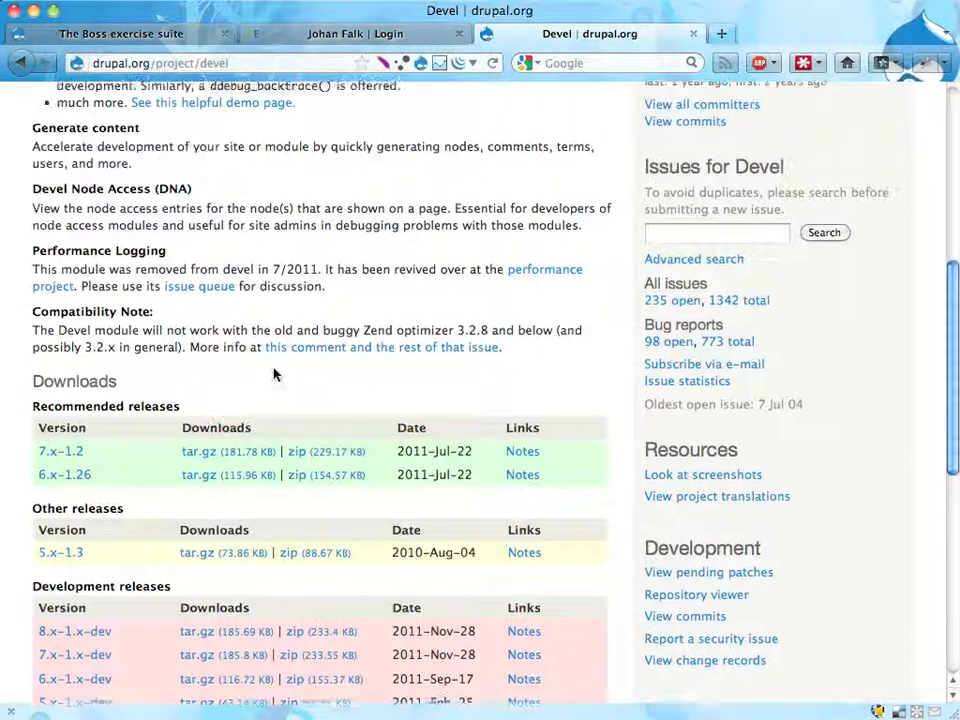
Step: Download devel-7.x-1.2.tar.gz, open it with Archive Utility to extract, and switch to Finder
left_click(217, 494)
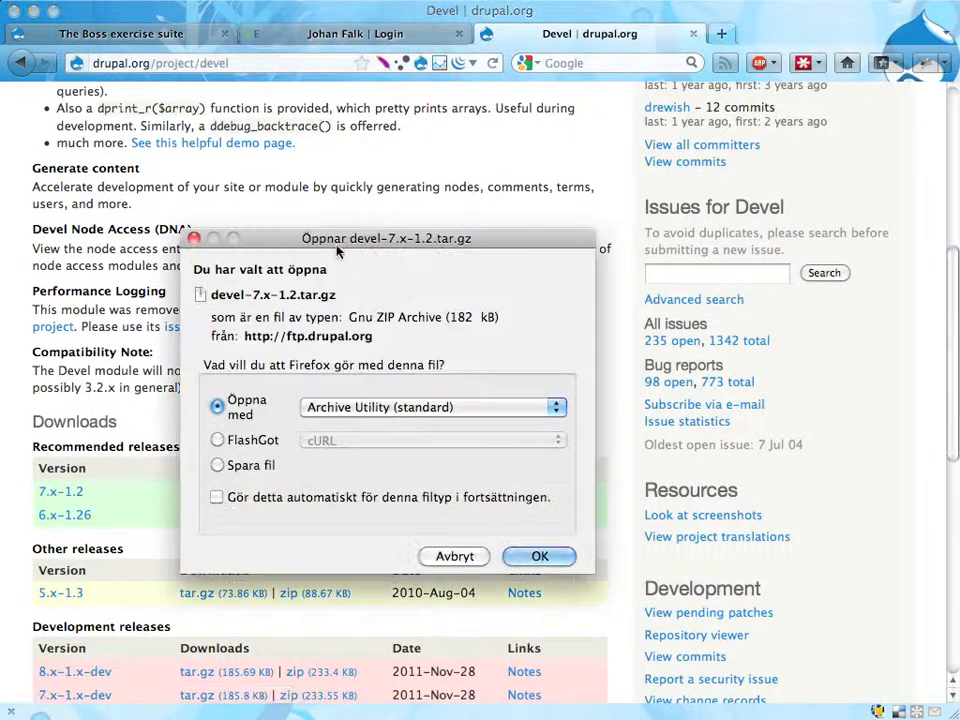
left_click_drag(338, 240, 420, 108)
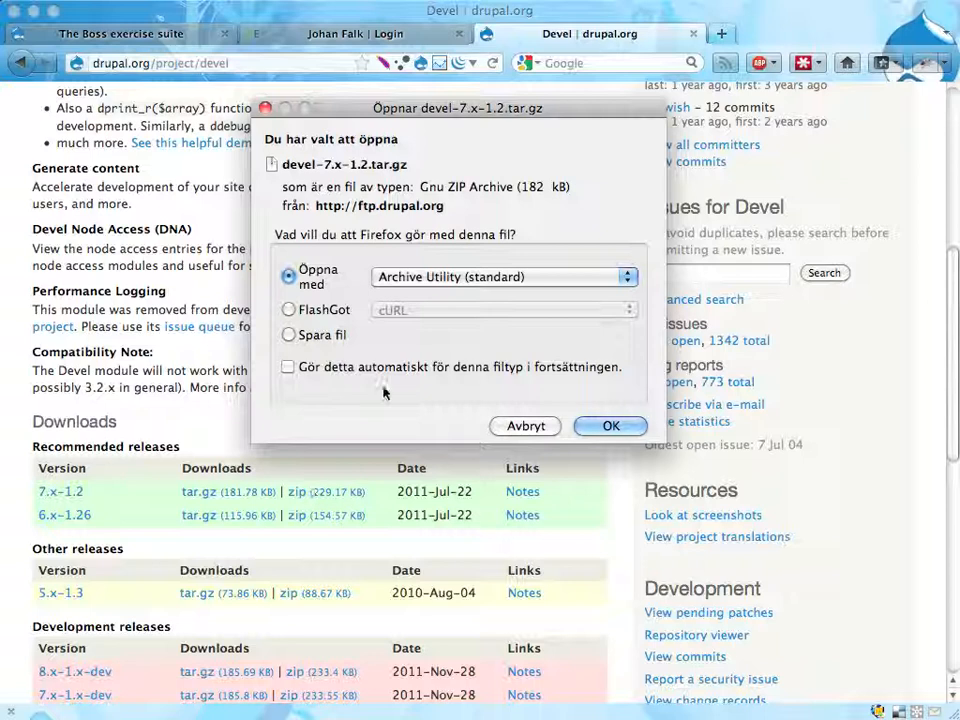
left_click(610, 426)
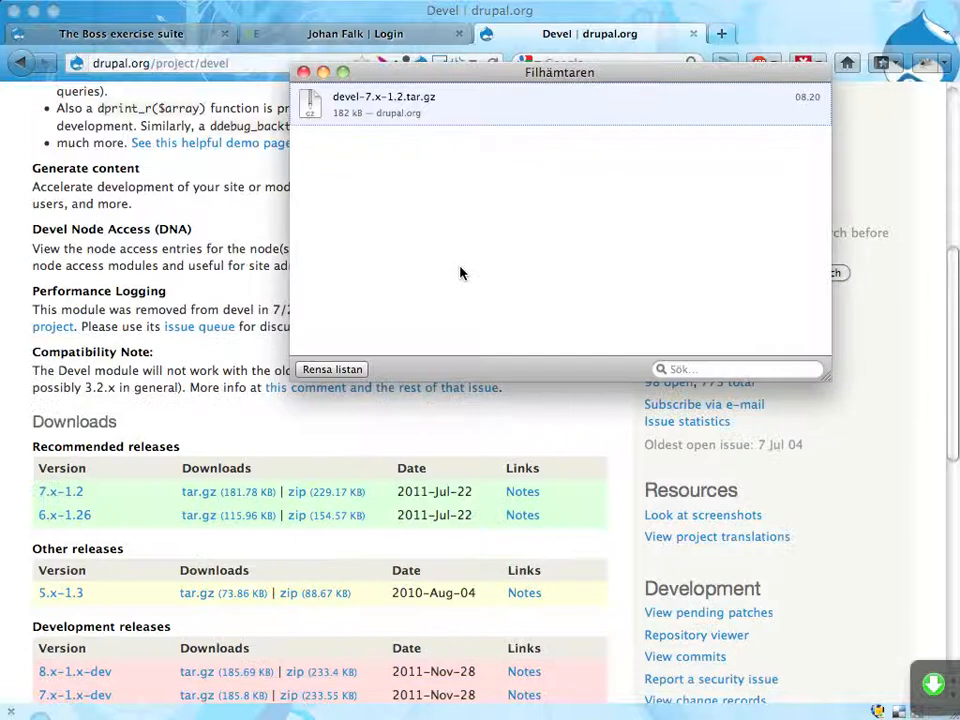
double_click(403, 114)
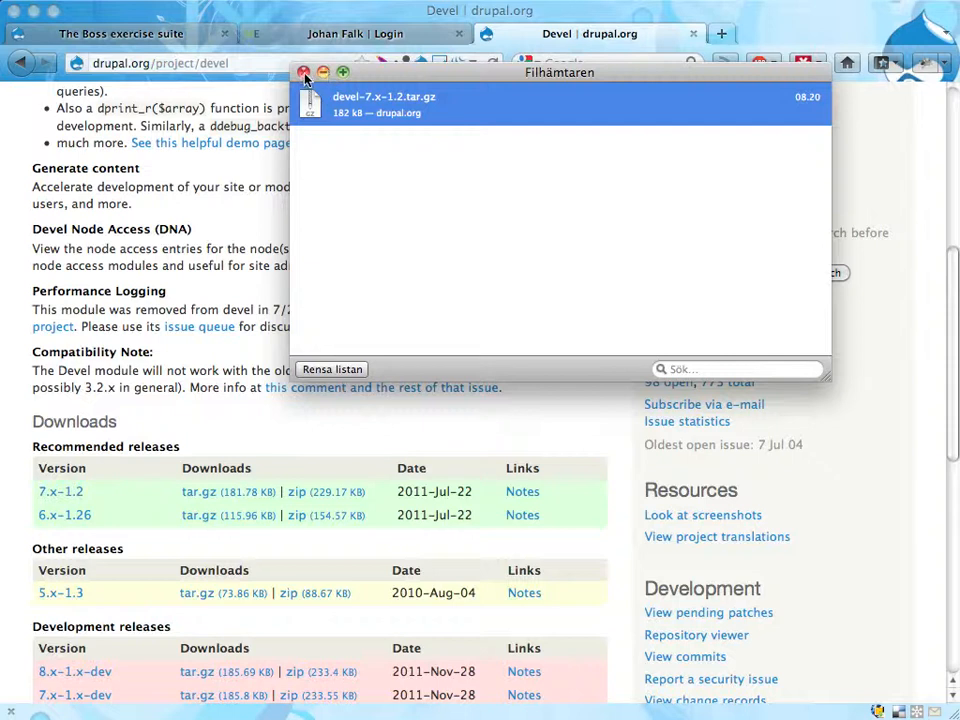
key("super+w")
key("super+Tab")
key("super+Tab")
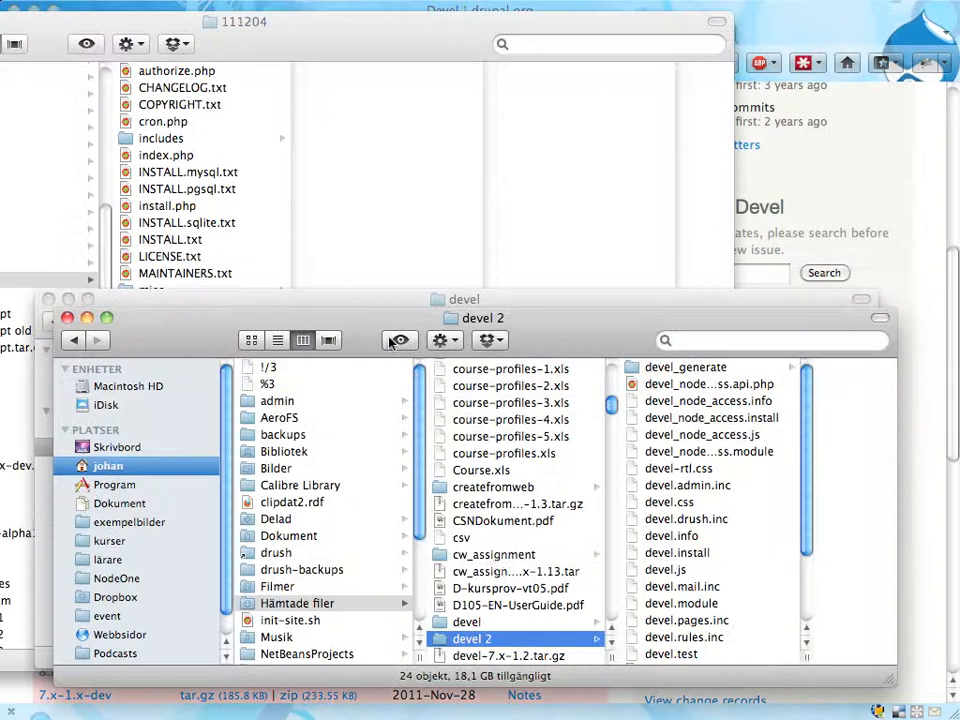
Step: Inspect the extracted devel folder's module files in Downloads, then return to the browser
left_click_drag(593, 320, 437, 309)
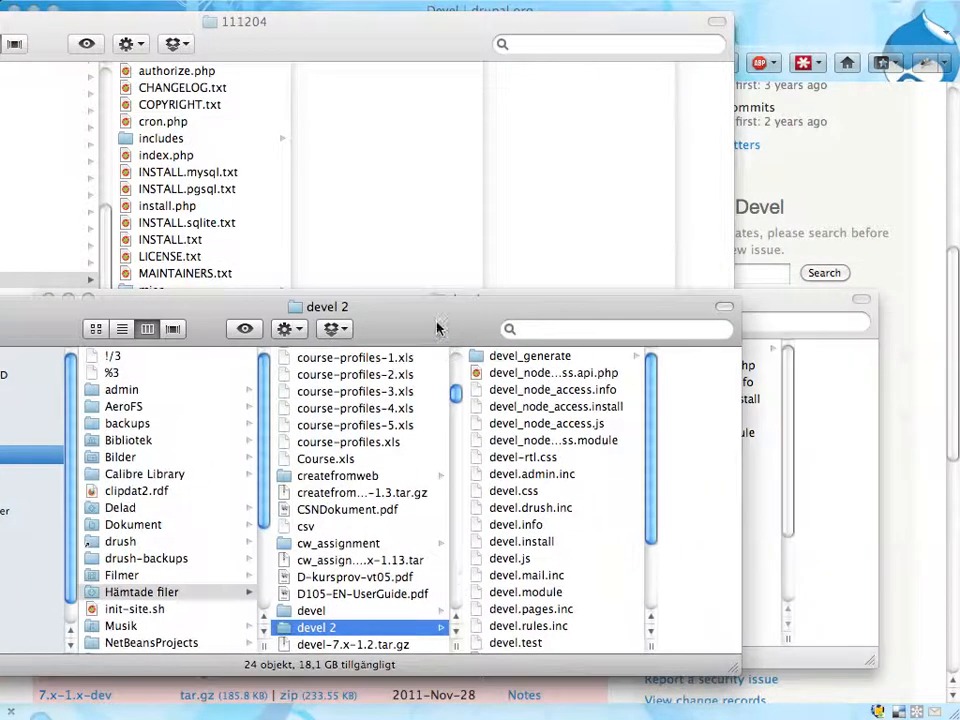
left_click(302, 611)
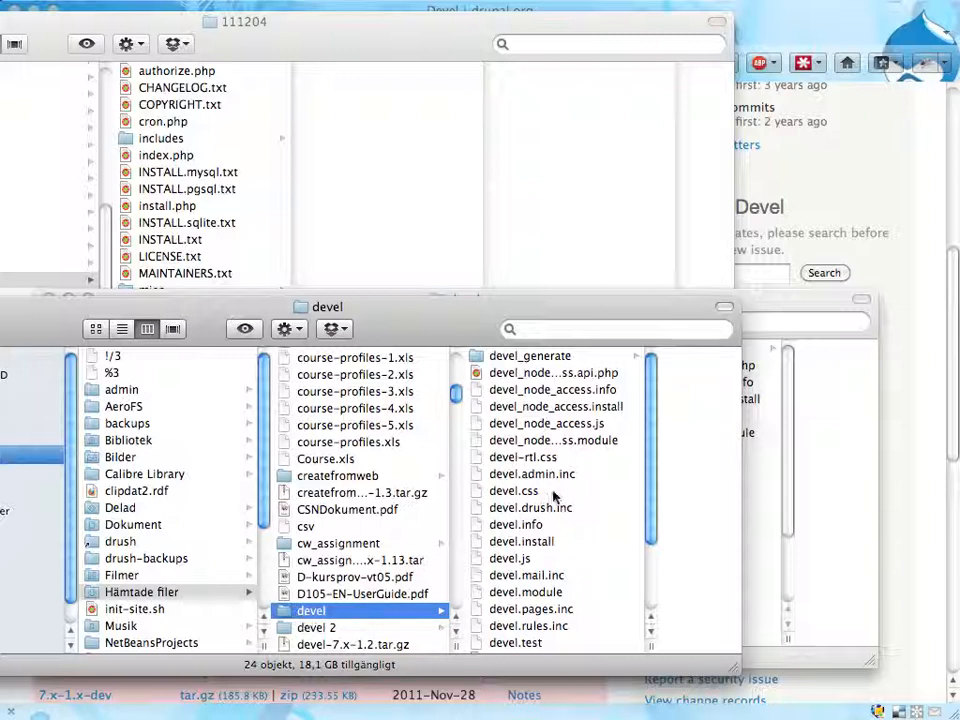
scroll(545, 580, "down", 3)
scroll(545, 580, "down", 3)
scroll(545, 580, "up", 5)
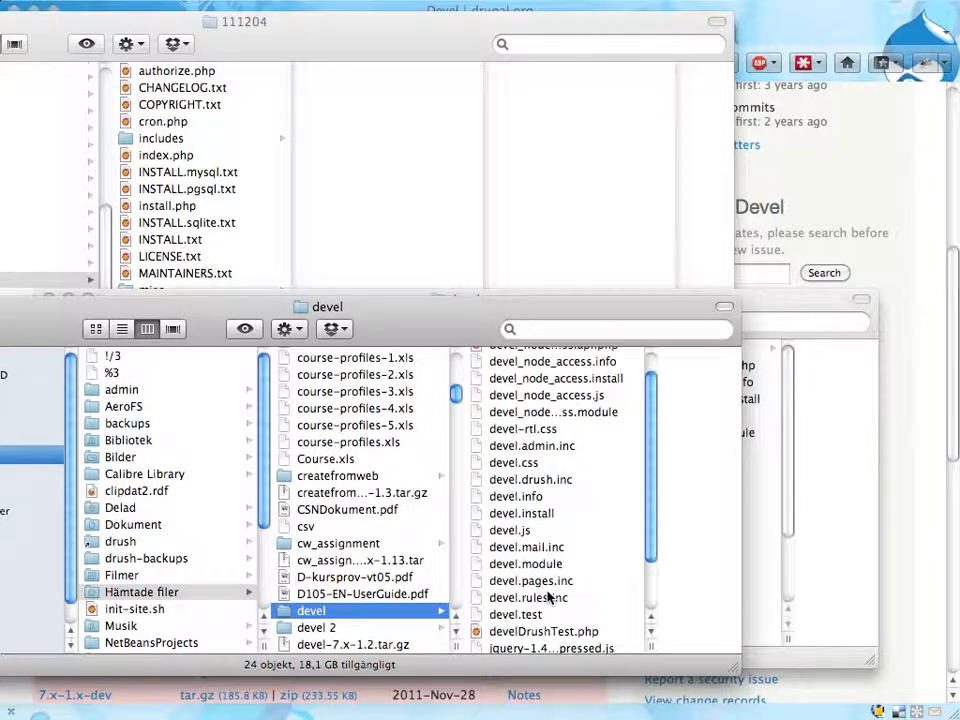
left_click(836, 40)
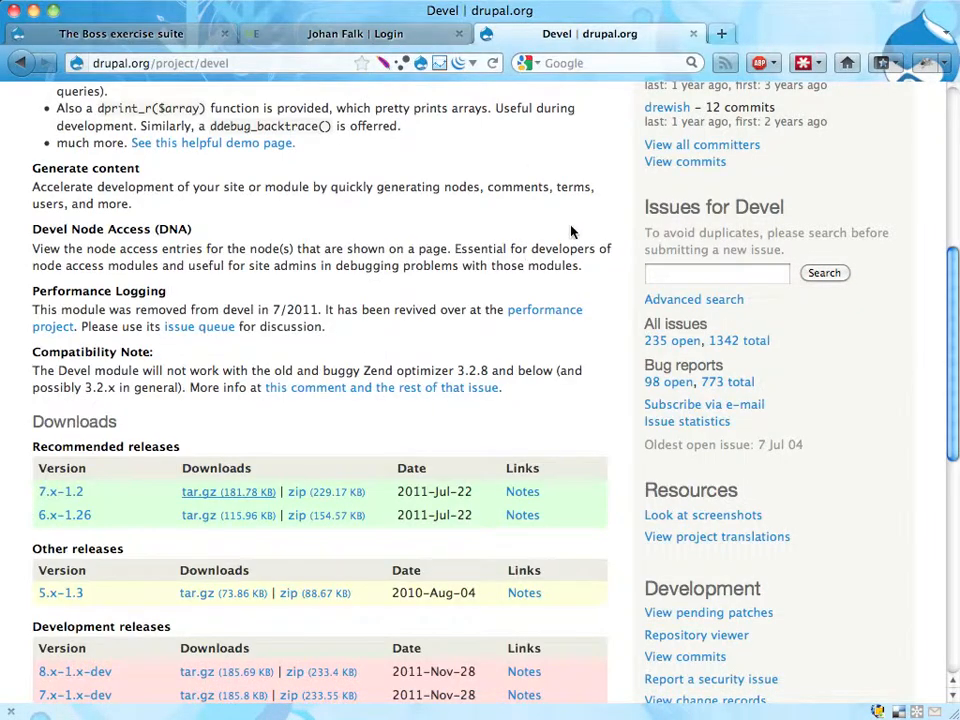
Step: Close the devel Finder window and visit the WebEnabled login tab's fields
key("super+Tab")
left_click(395, 45)
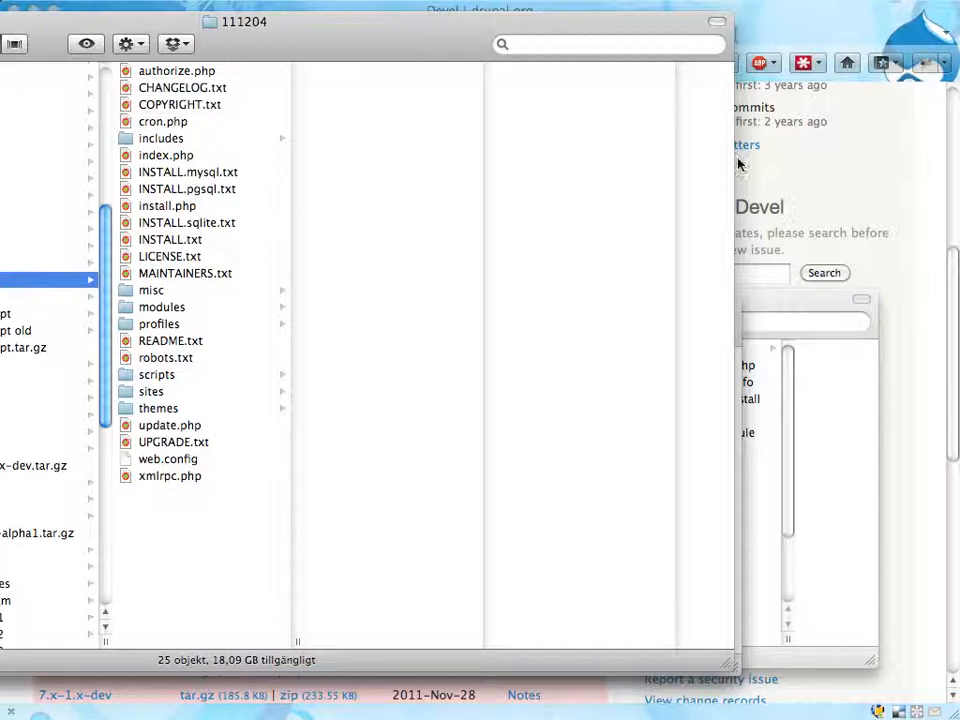
left_click(840, 165)
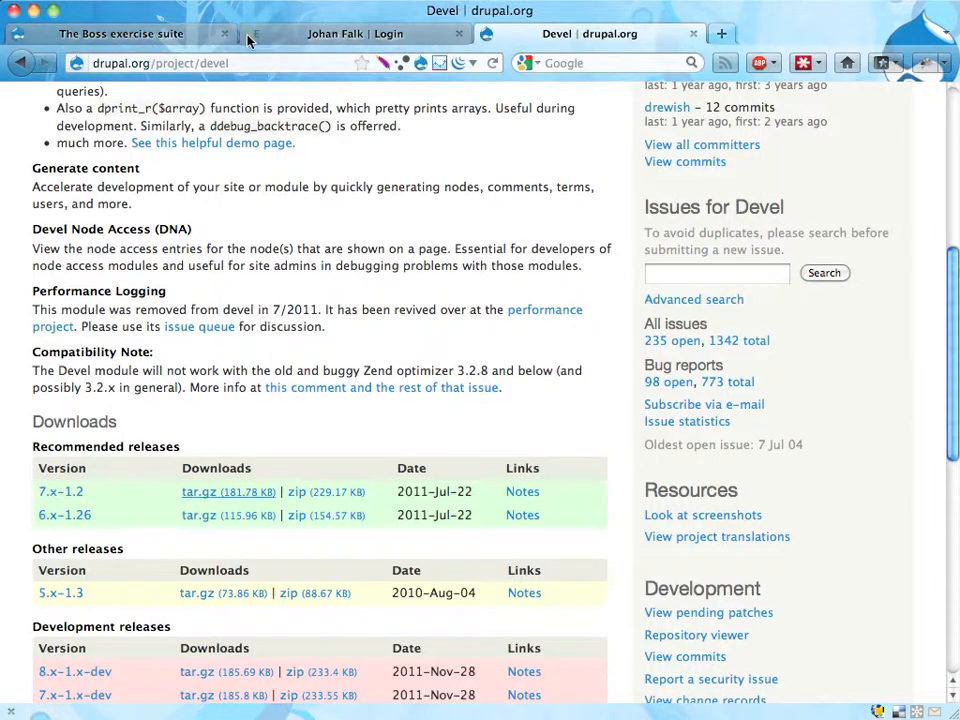
left_click(300, 33)
left_click(337, 280)
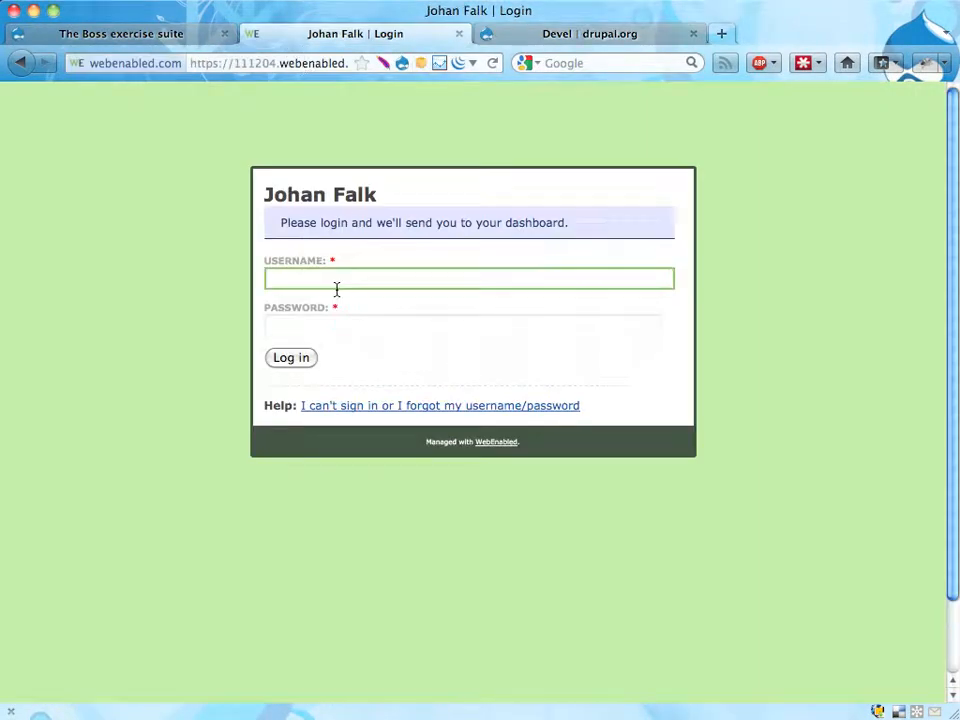
left_click(343, 324)
left_click(339, 280)
left_click(345, 322)
left_click(150, 500)
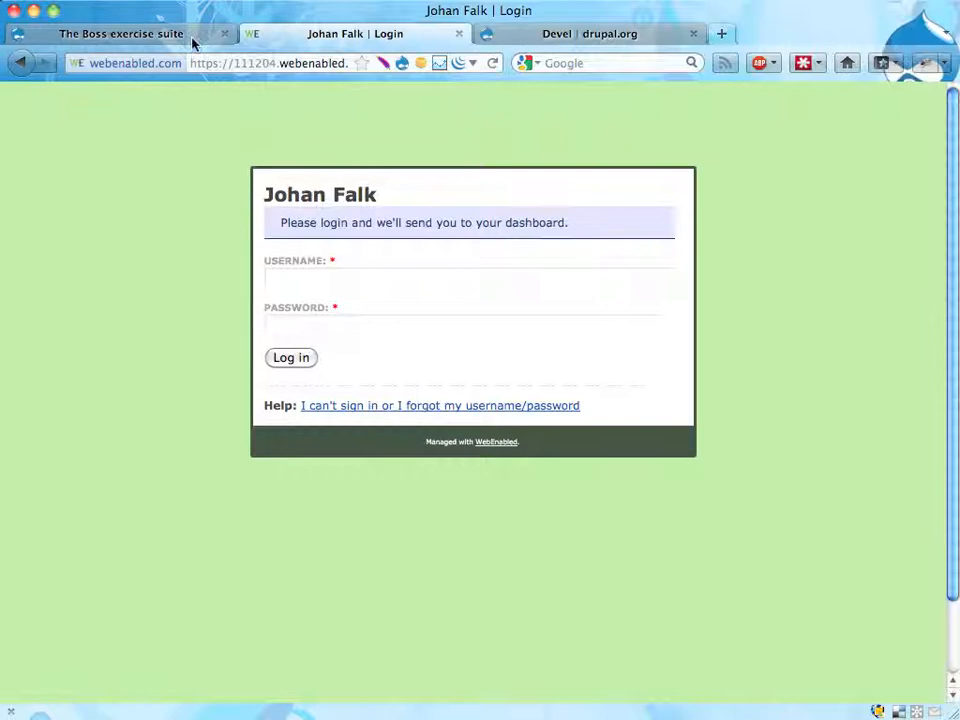
Step: Check the Boss exercise suite's localhost address and bring Finder's 111204 site folder forward
left_click(155, 33)
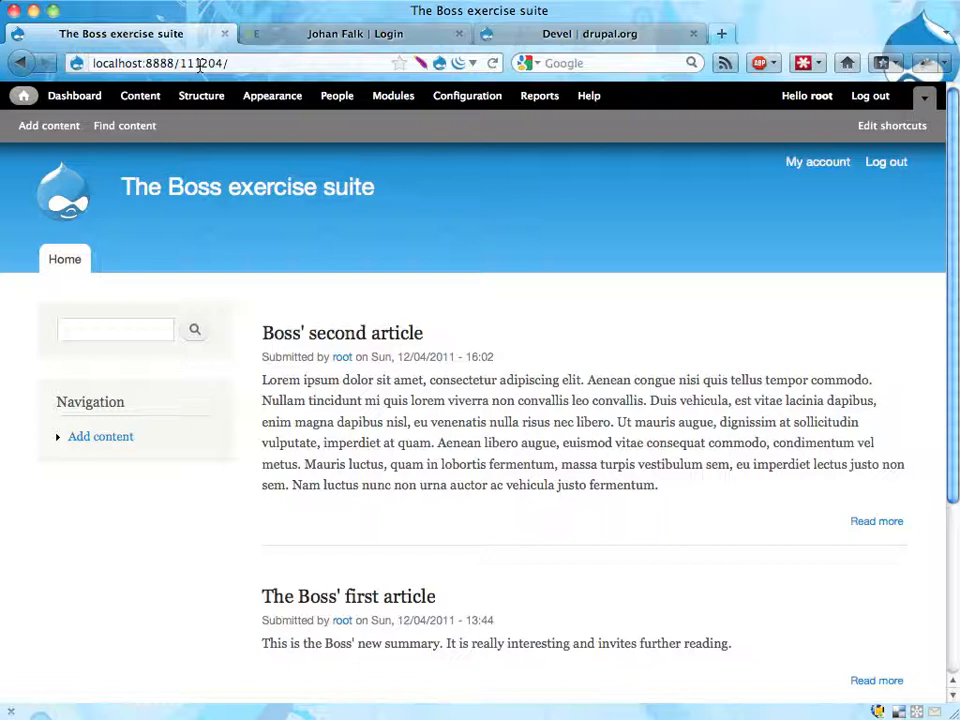
left_click(240, 63)
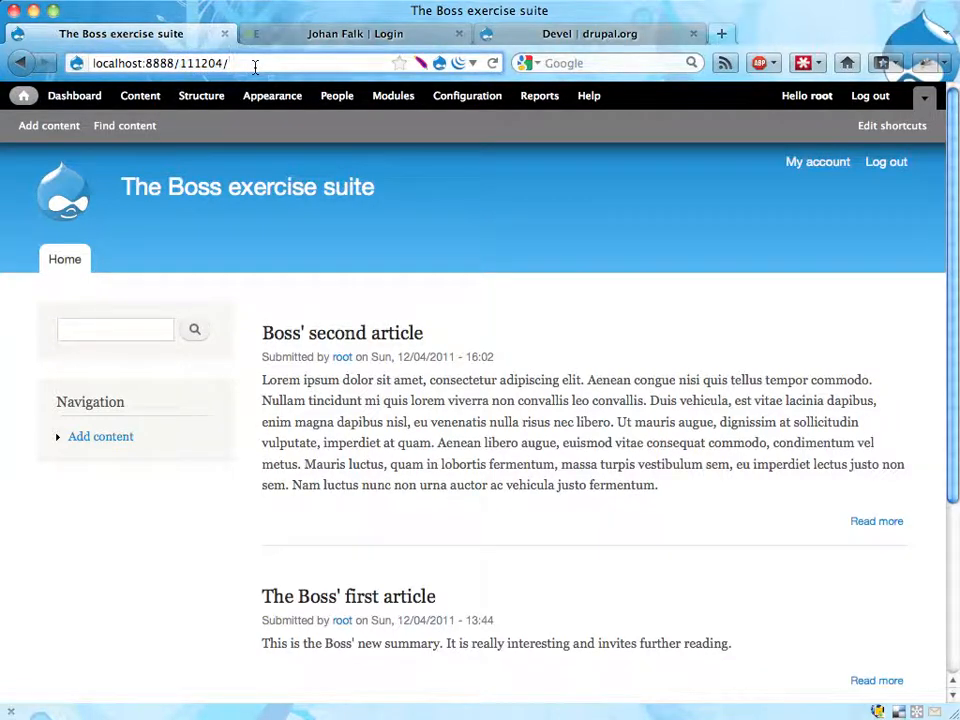
key("super+Tab")
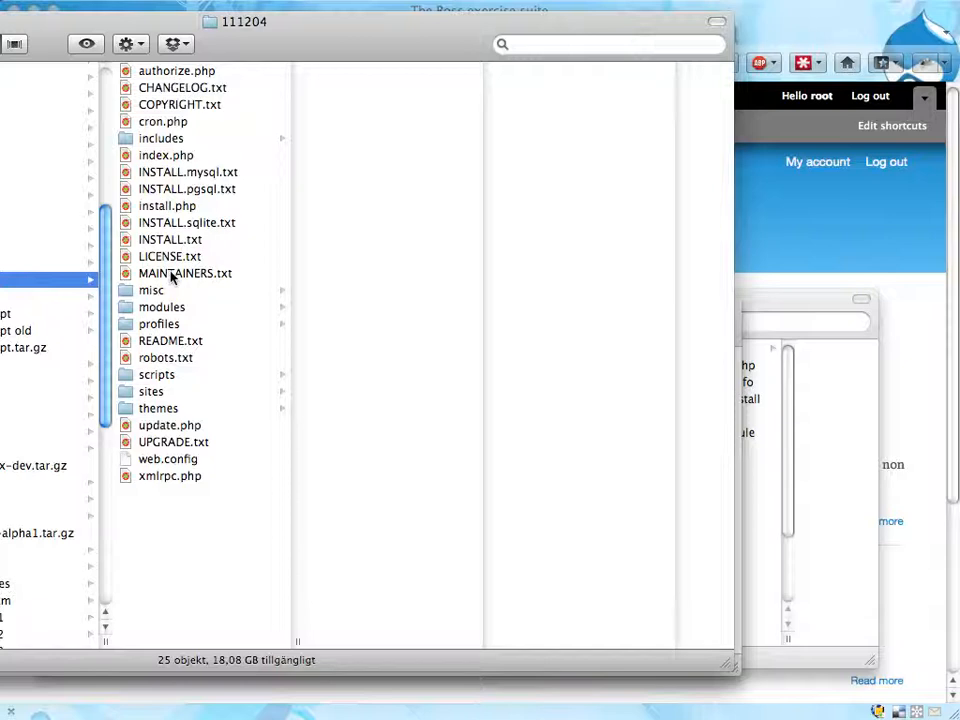
Step: Navigate the 111204 site folder to sites/all/modules, glancing at the core modules folder
left_click(131, 393)
left_click(336, 71)
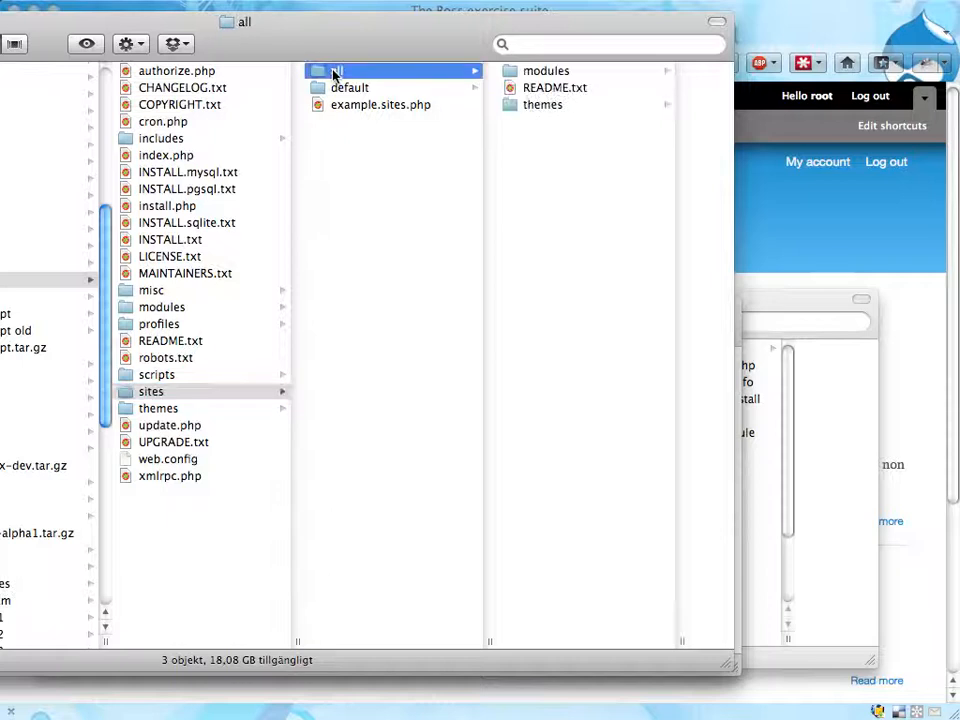
left_click(544, 71)
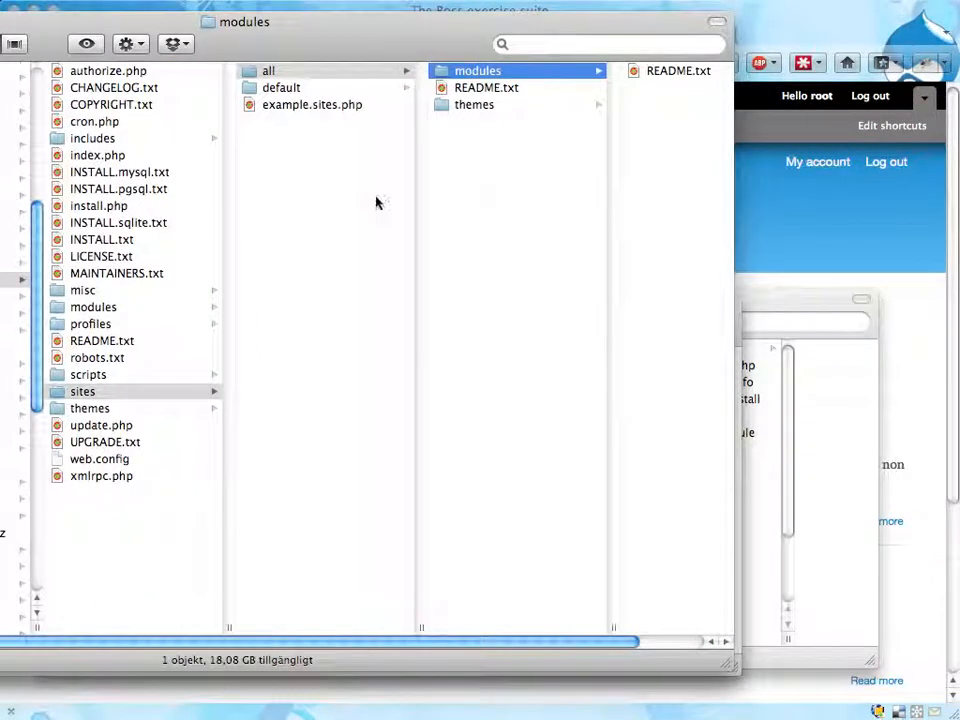
left_click(93, 307)
scroll(258, 322, "down", 3)
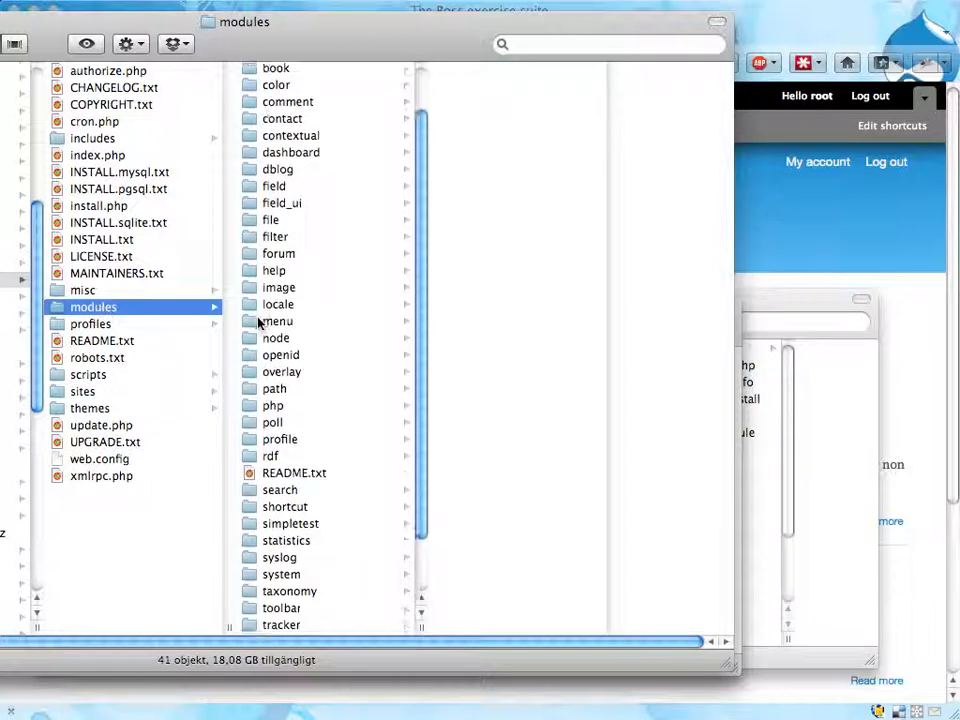
scroll(258, 322, "down", 3)
scroll(258, 322, "down", 3)
scroll(258, 322, "up", 3)
scroll(258, 322, "up", 3)
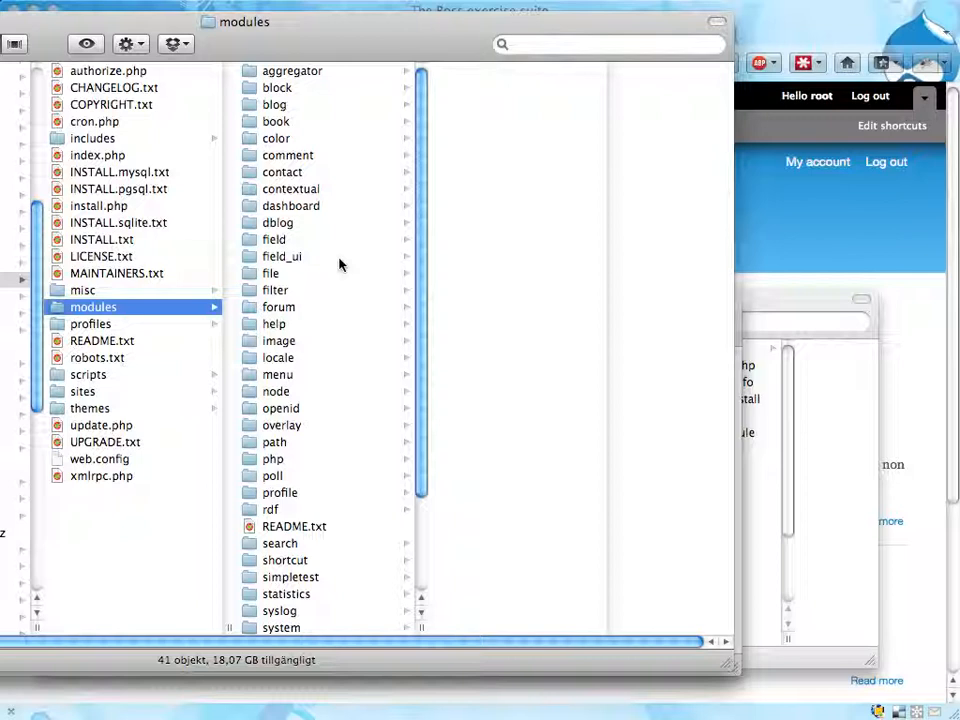
left_click(114, 394)
left_click(300, 72)
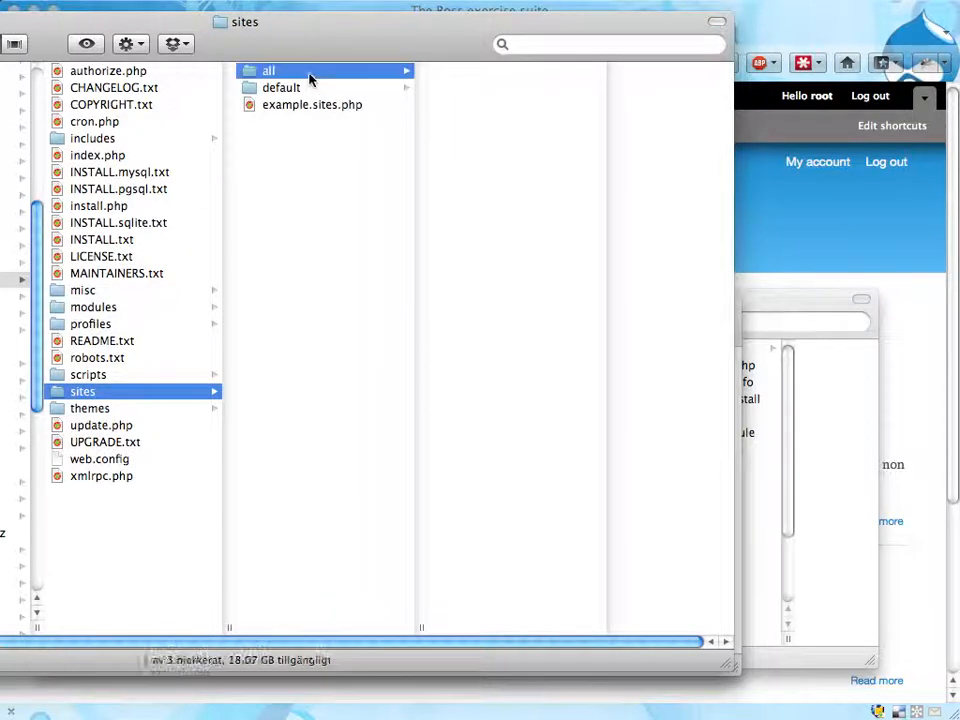
left_click(478, 71)
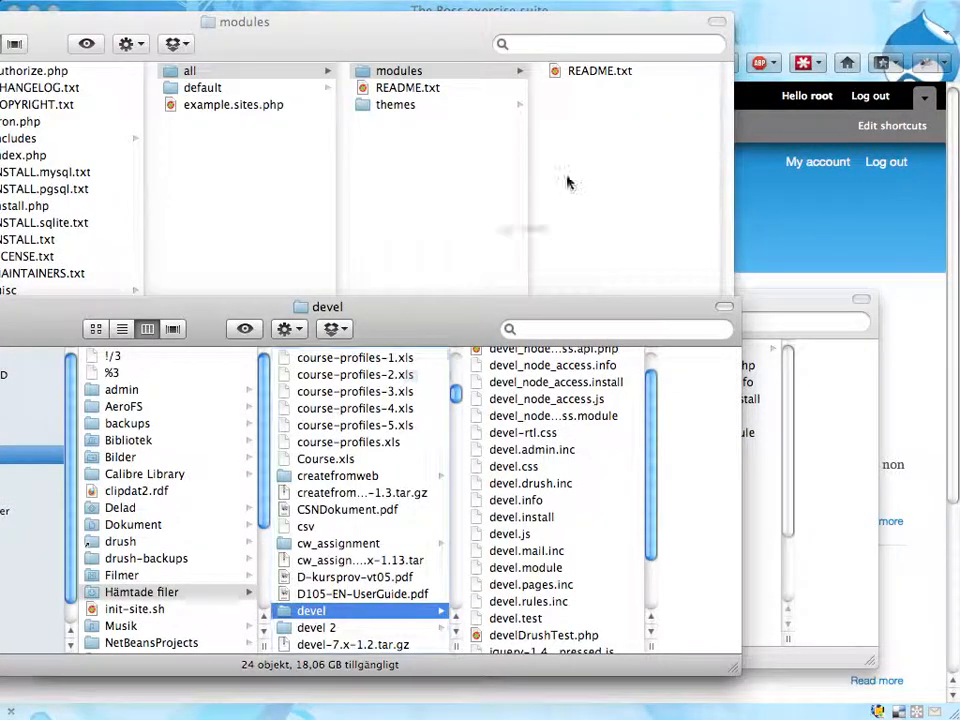
Step: Move the downloaded devel folder into sites/all/modules and close the downloads window
left_click_drag(308, 611, 600, 160)
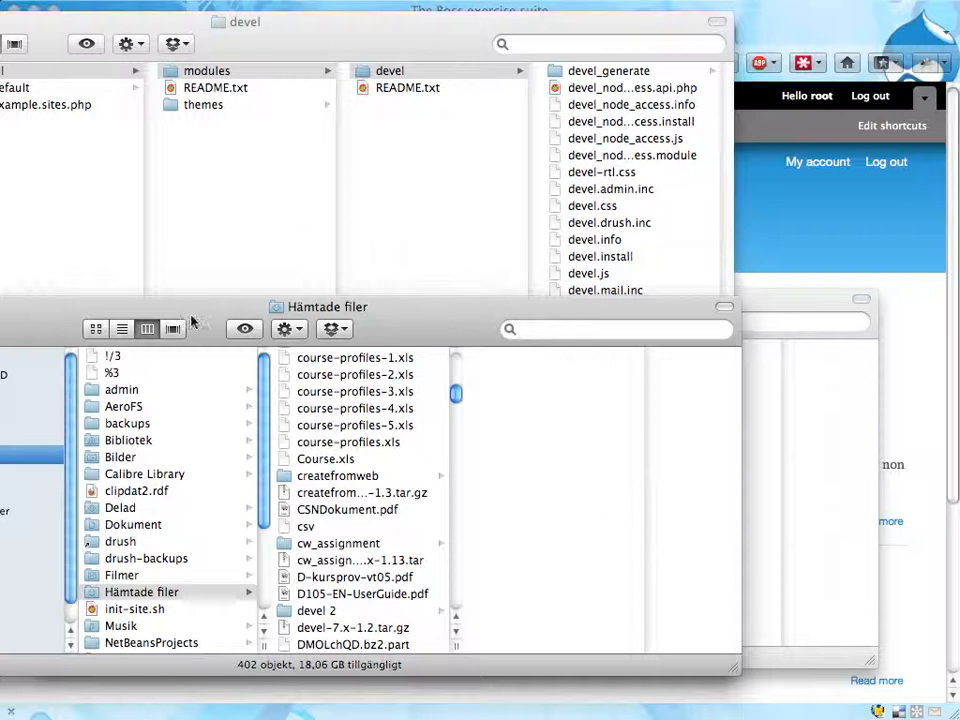
left_click_drag(231, 311, 354, 279)
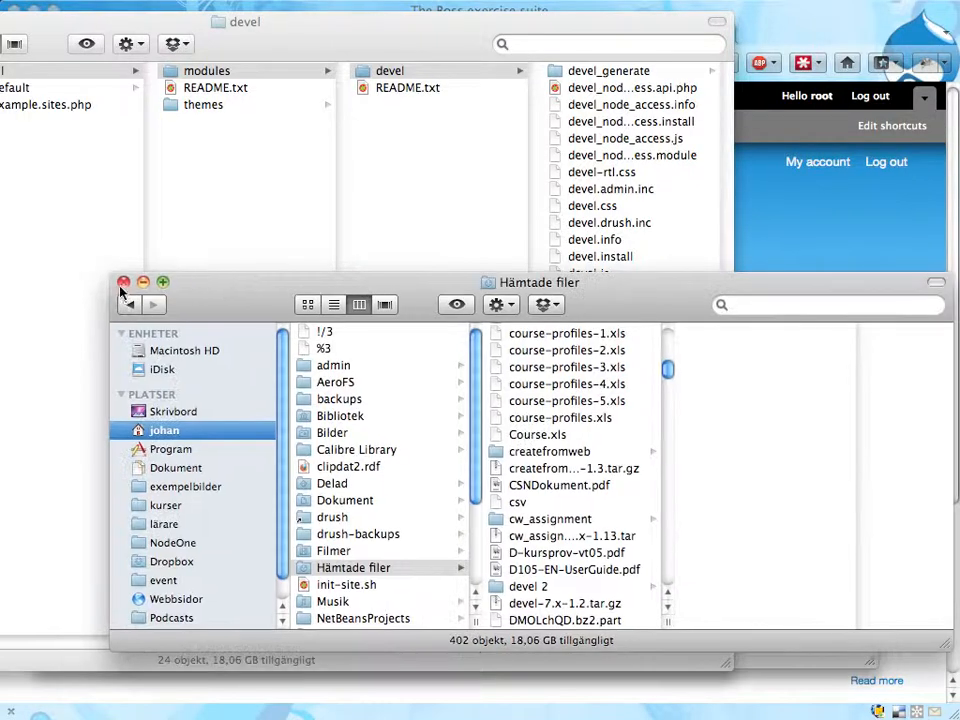
left_click(89, 214)
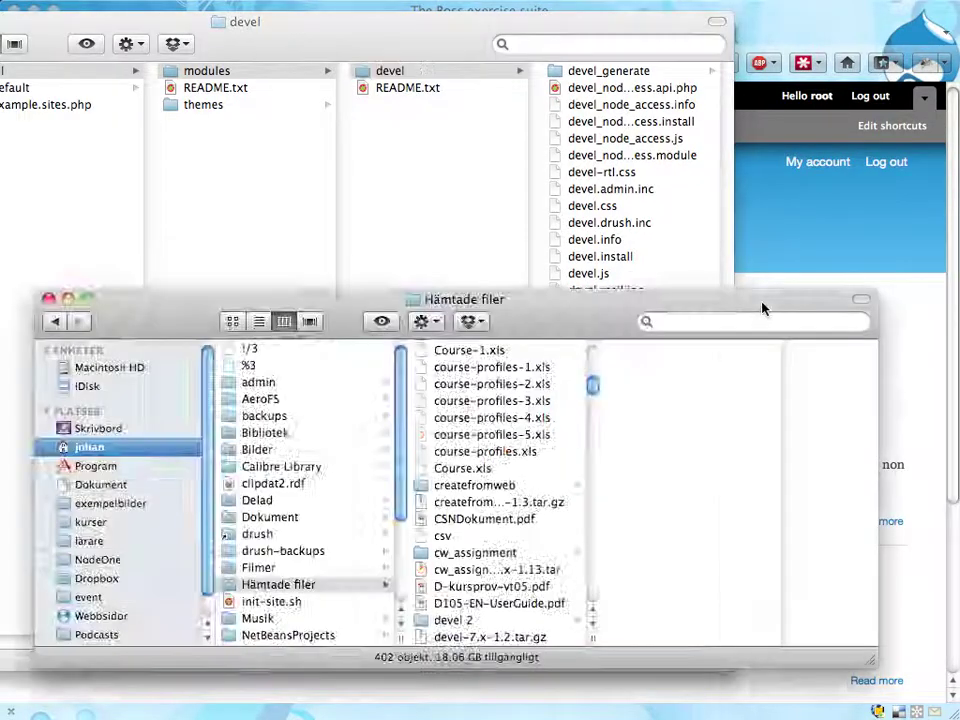
key("super+w")
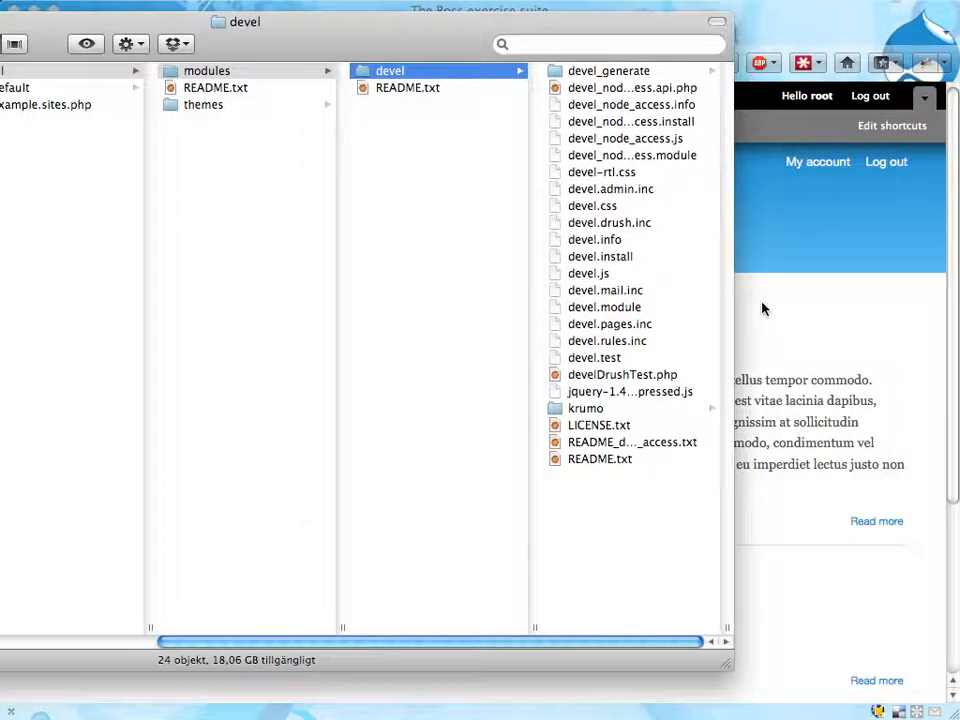
Step: Show the Modules admin page with Core collapsed to reveal the Development group
left_click(784, 22)
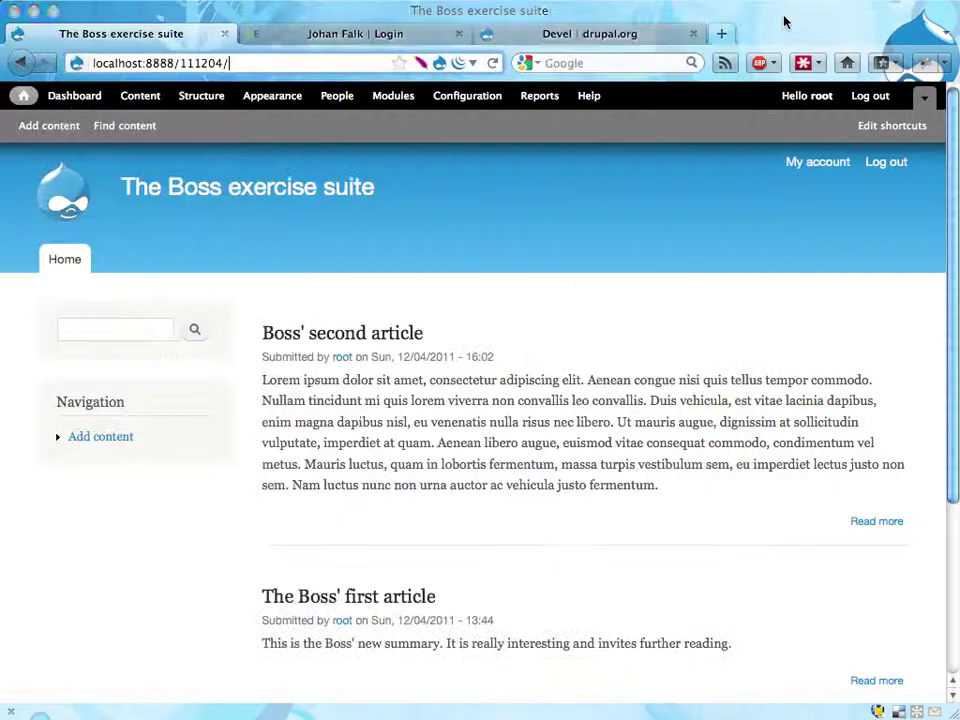
left_click(392, 96)
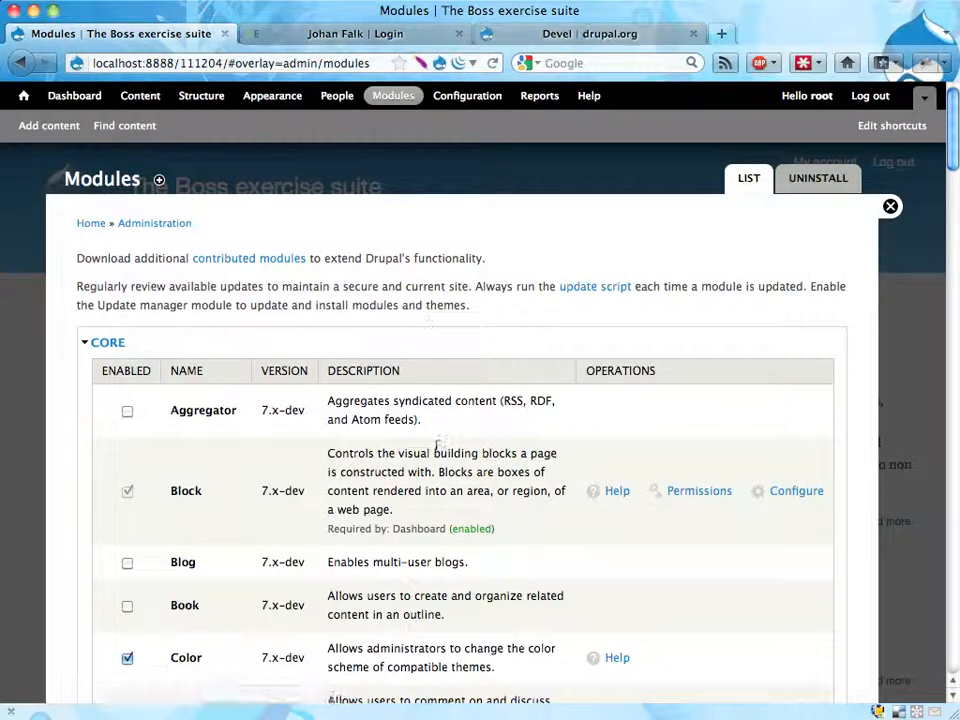
left_click(107, 343)
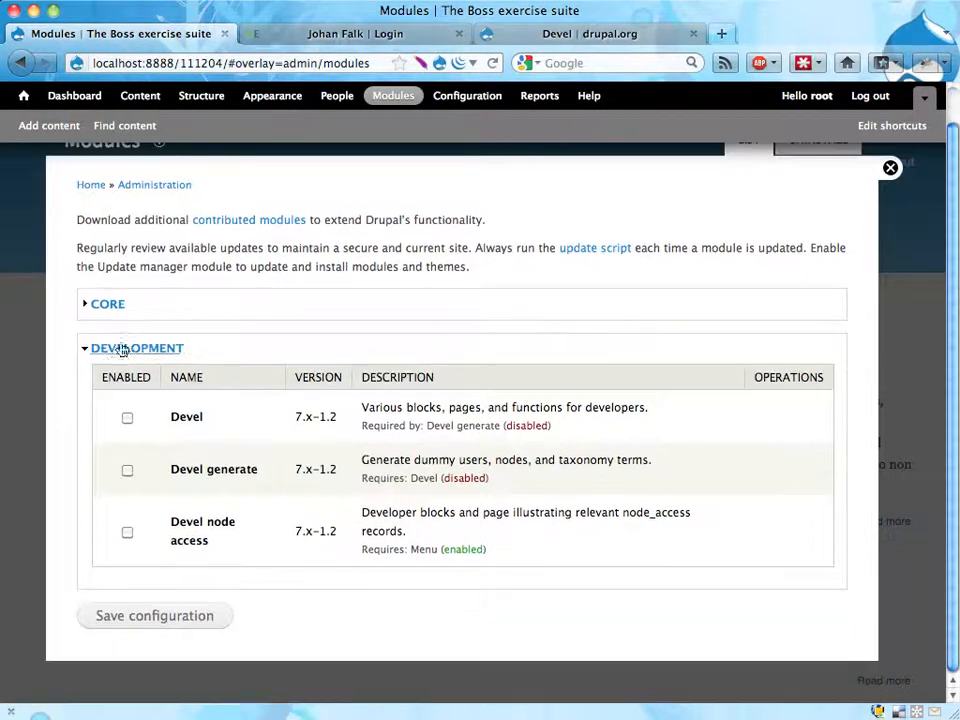
left_click(107, 306)
scroll(148, 312, "down", 5)
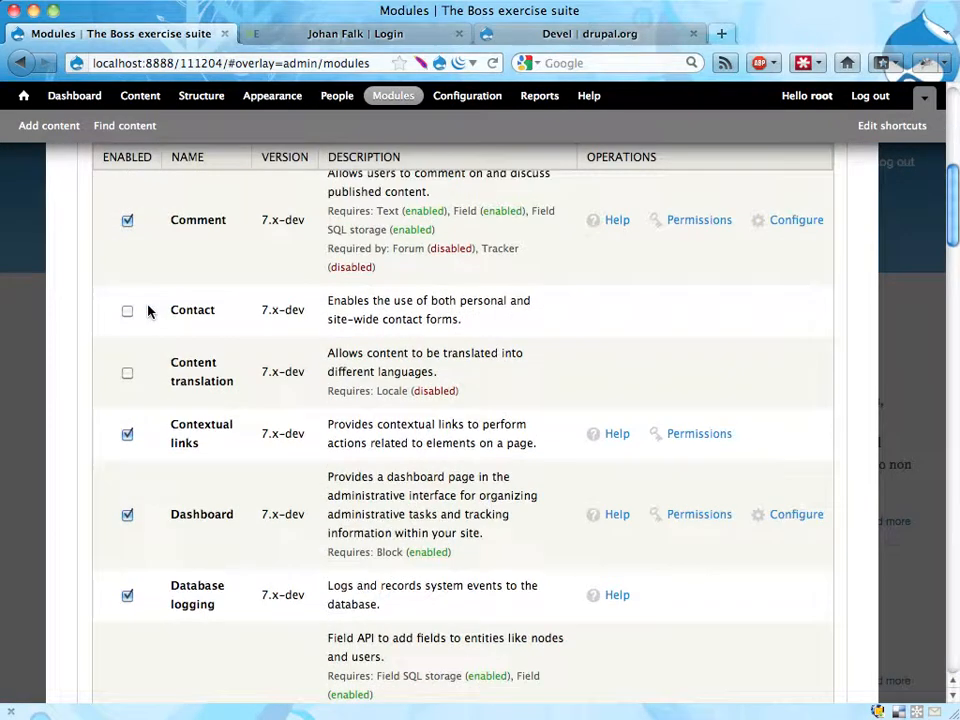
scroll(148, 312, "up", 10)
left_click(104, 345)
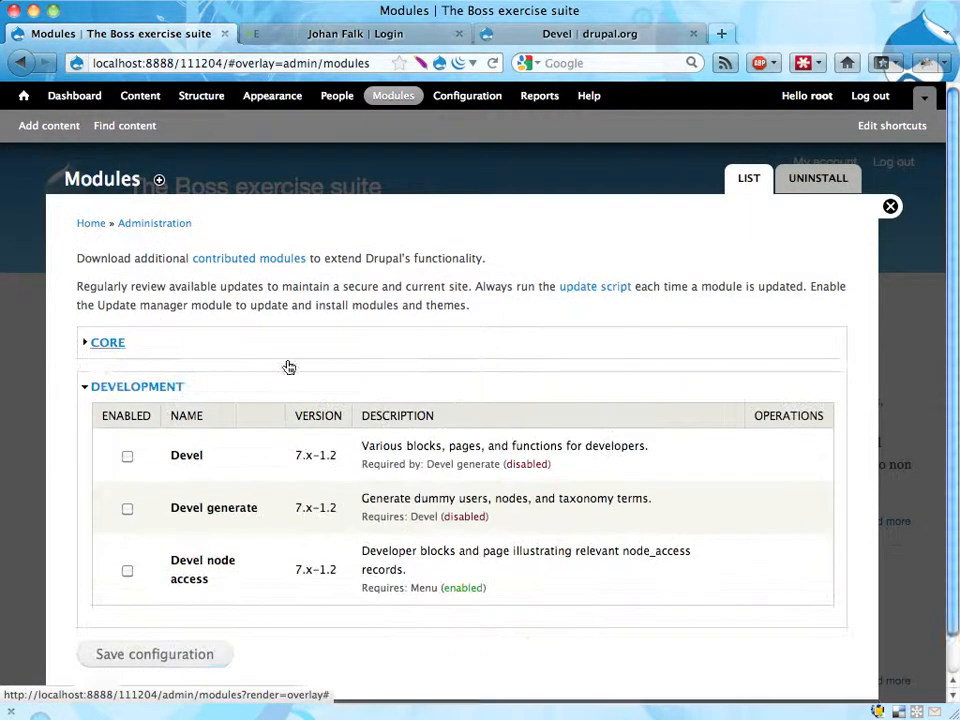
scroll(215, 365, "down", 2)
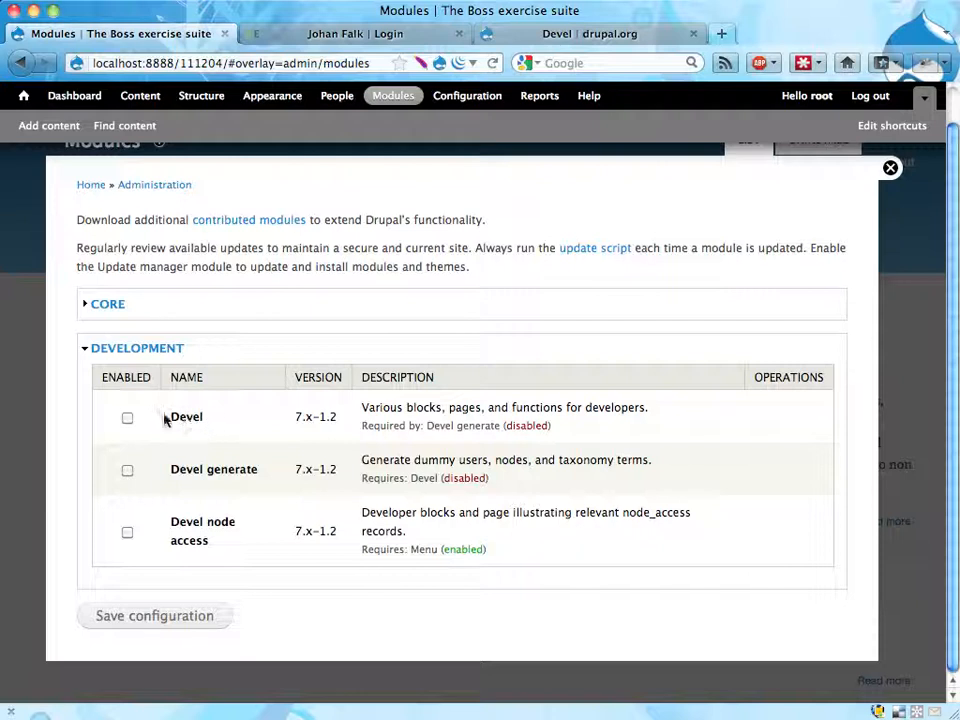
Step: Toggle Devel generate on and off without saving, then switch back to Finder
left_click(127, 470)
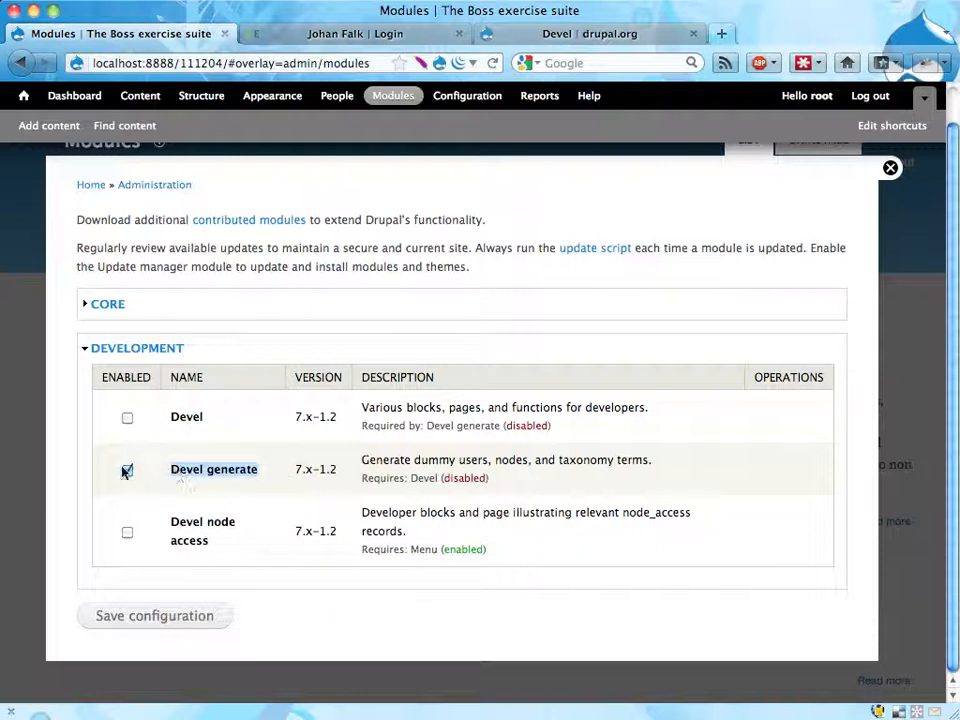
left_click(127, 470)
key("super+Tab")
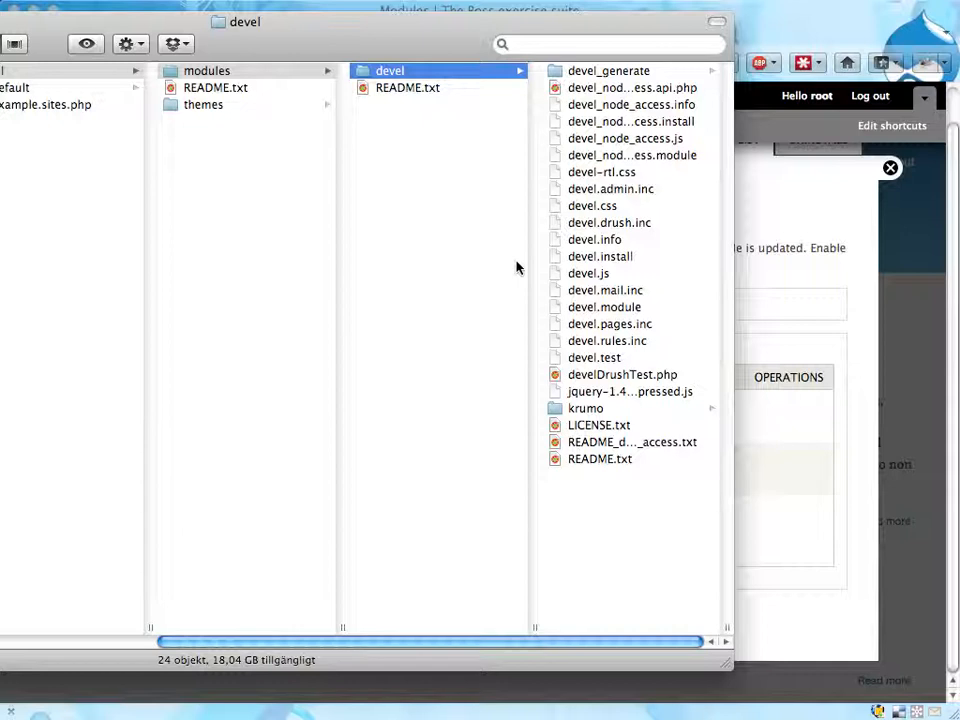
Step: Delete the devel folder from sites/all/modules and reload the Modules page
key("super+BackSpace")
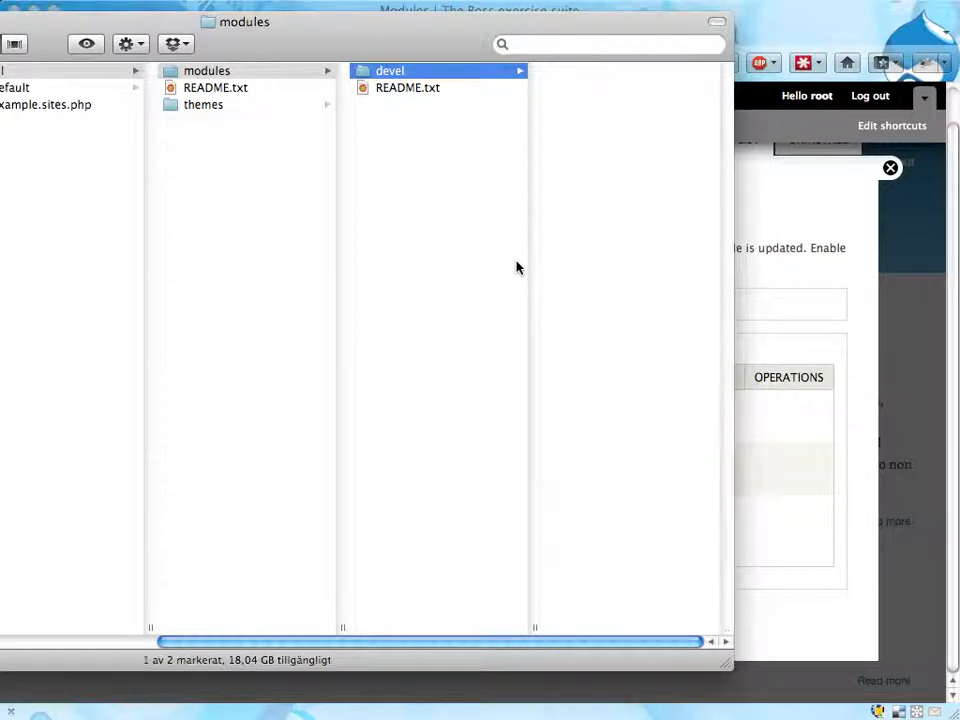
key("super+BackSpace")
key("super+Tab")
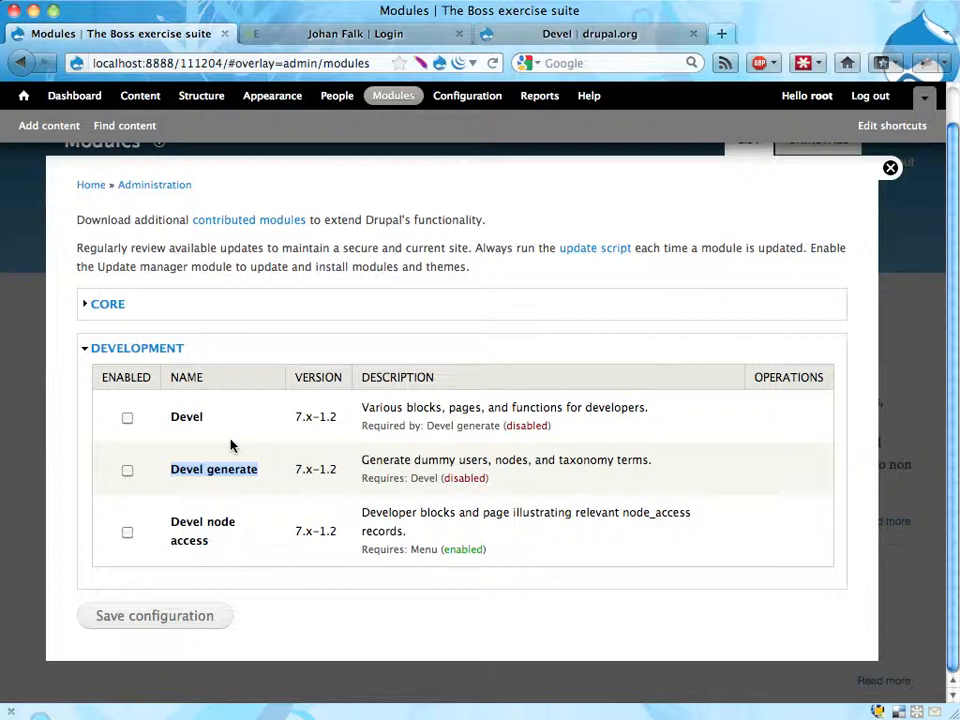
key("super+r")
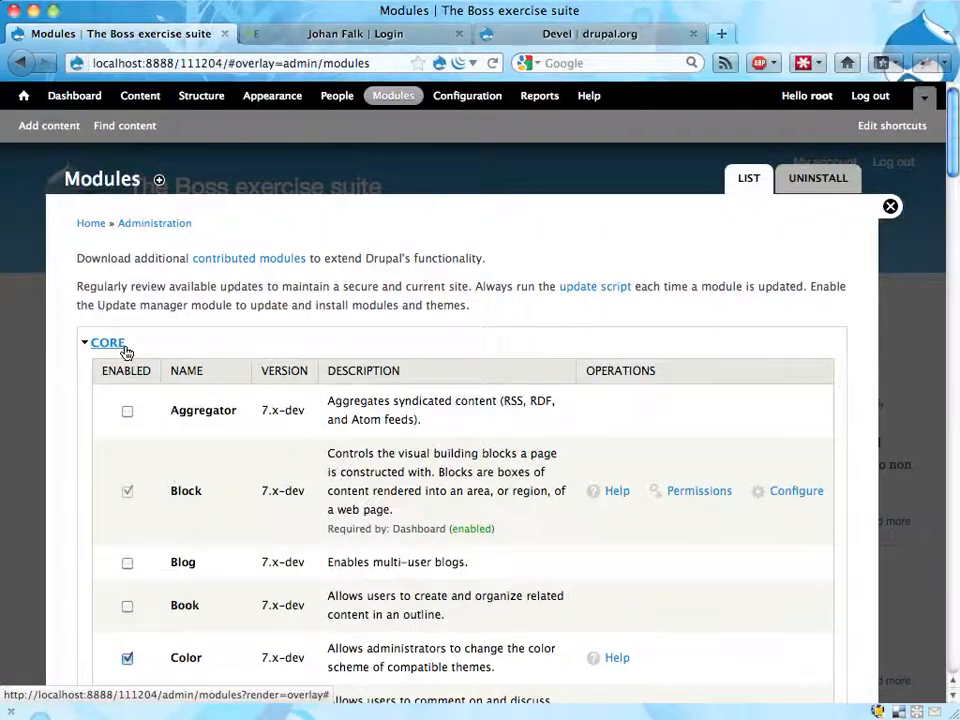
Step: Collapse Core to confirm no Development modules remain, checking the WebEnabled tab along the way
key("super+Tab")
key("super+Tab")
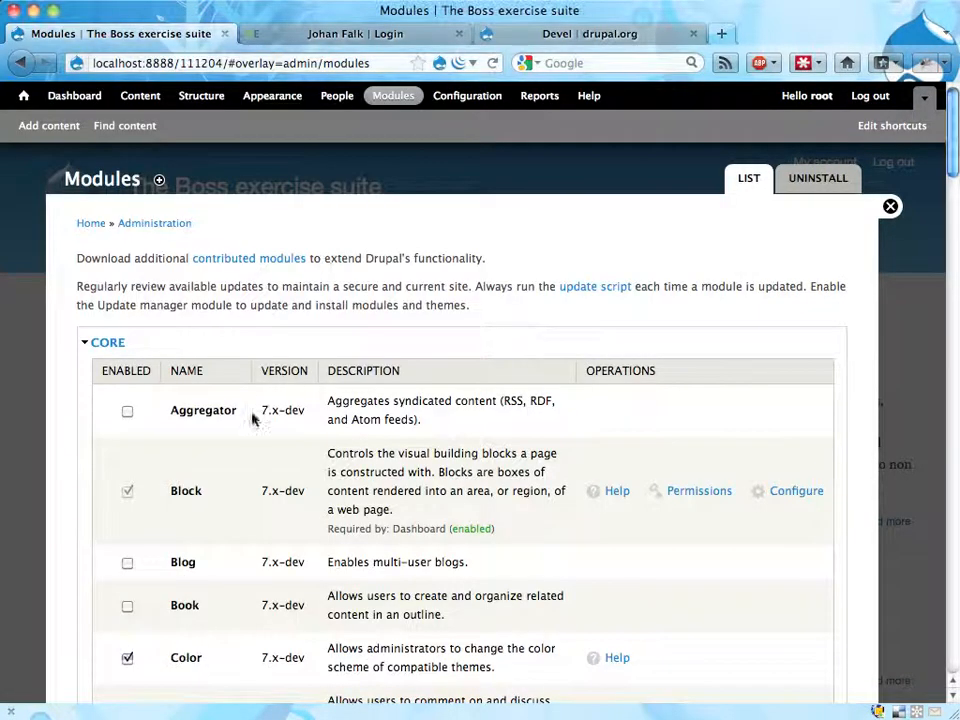
left_click(107, 342)
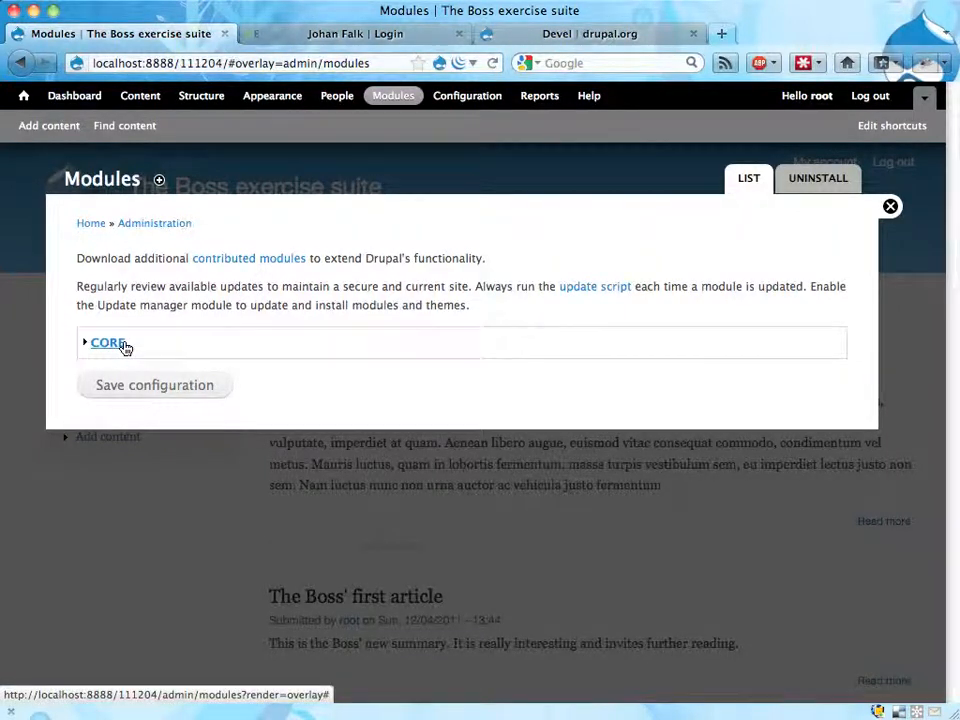
left_click(373, 42)
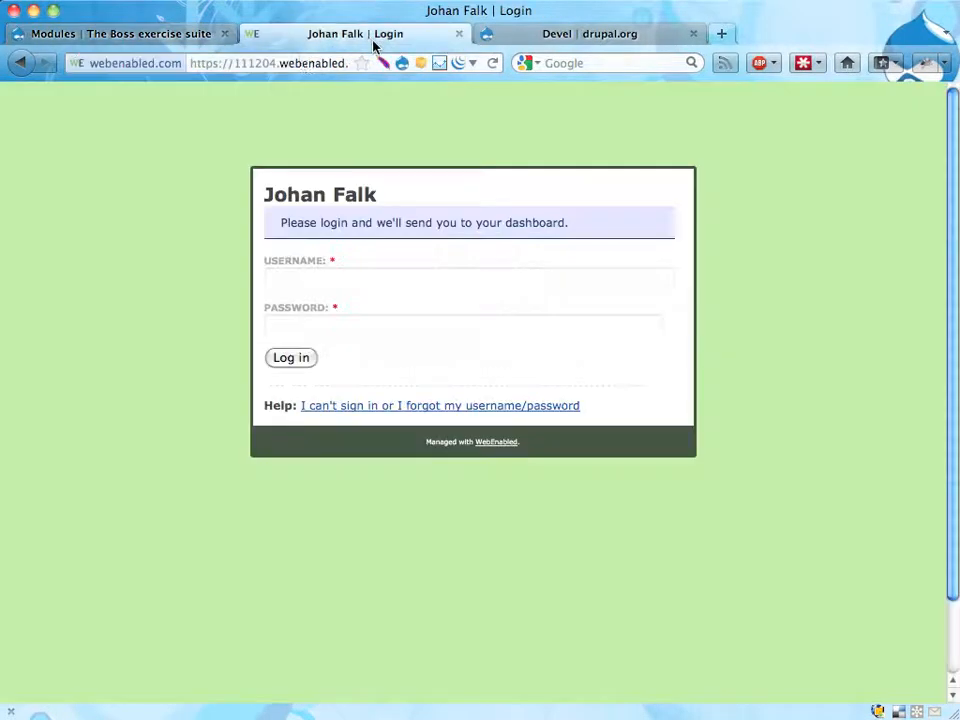
left_click(120, 33)
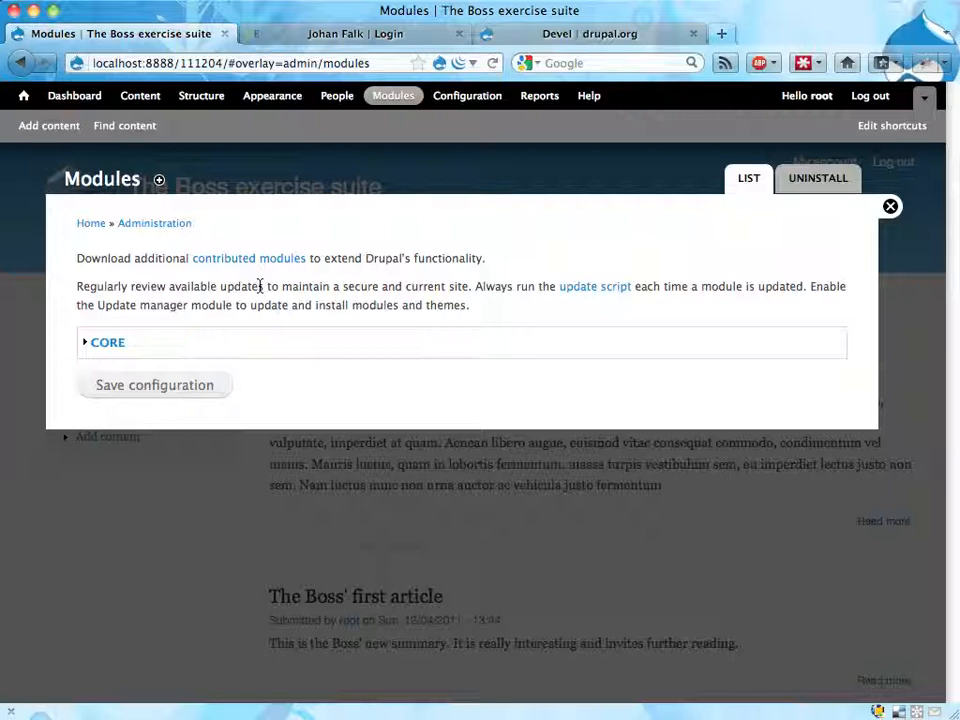
Step: Search drupal.org for 'drush' and land on the Drush project page with its 7.x-4.5 release
left_click(590, 33)
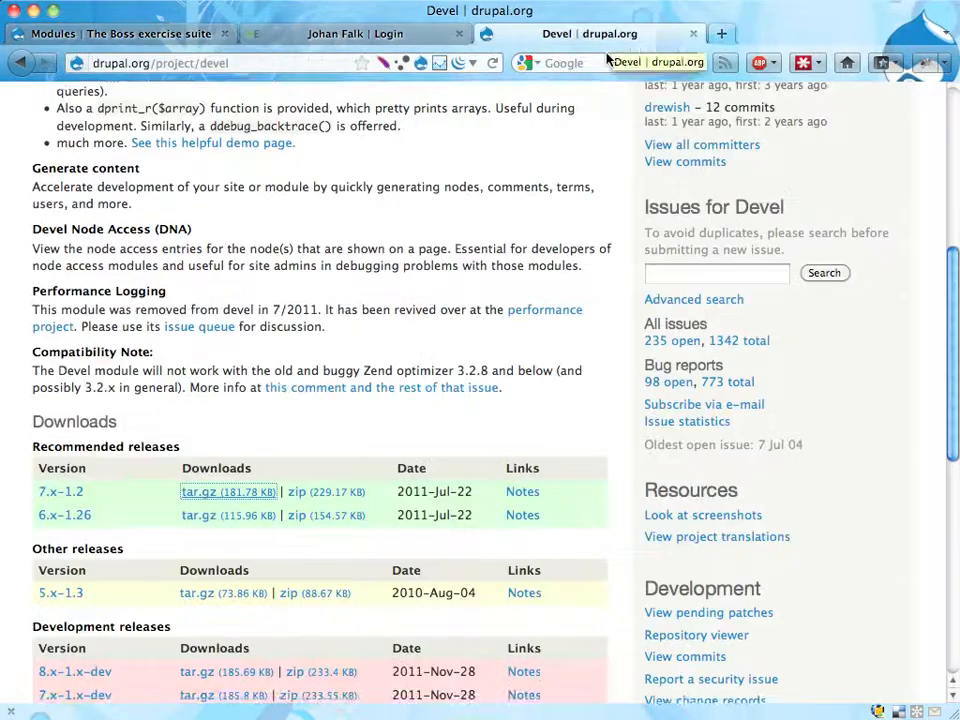
left_click(640, 168)
type("drush")
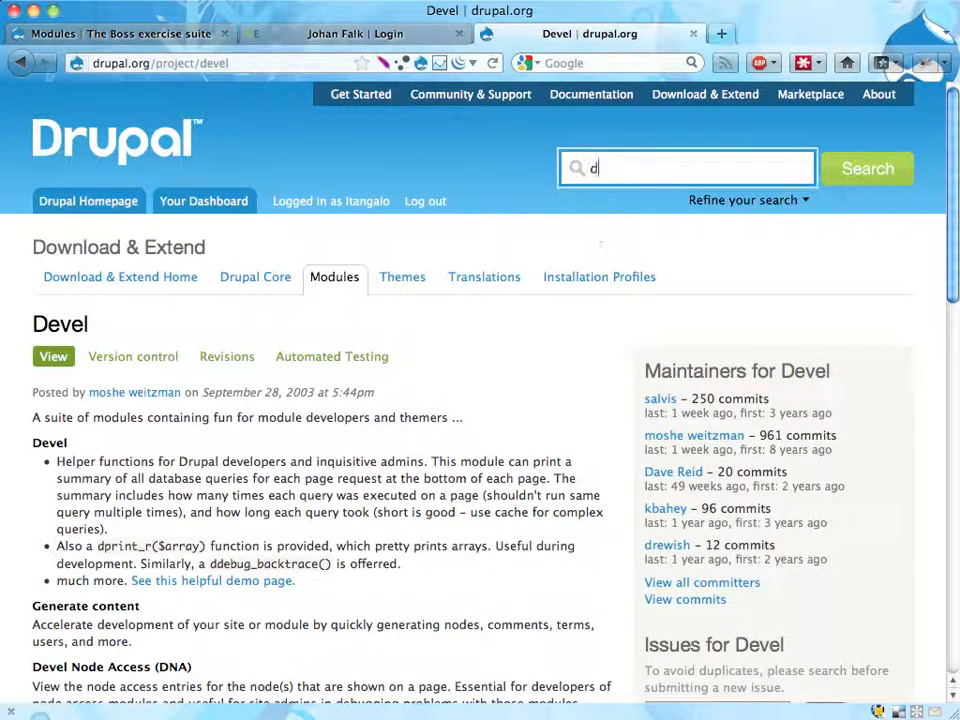
left_click(866, 168)
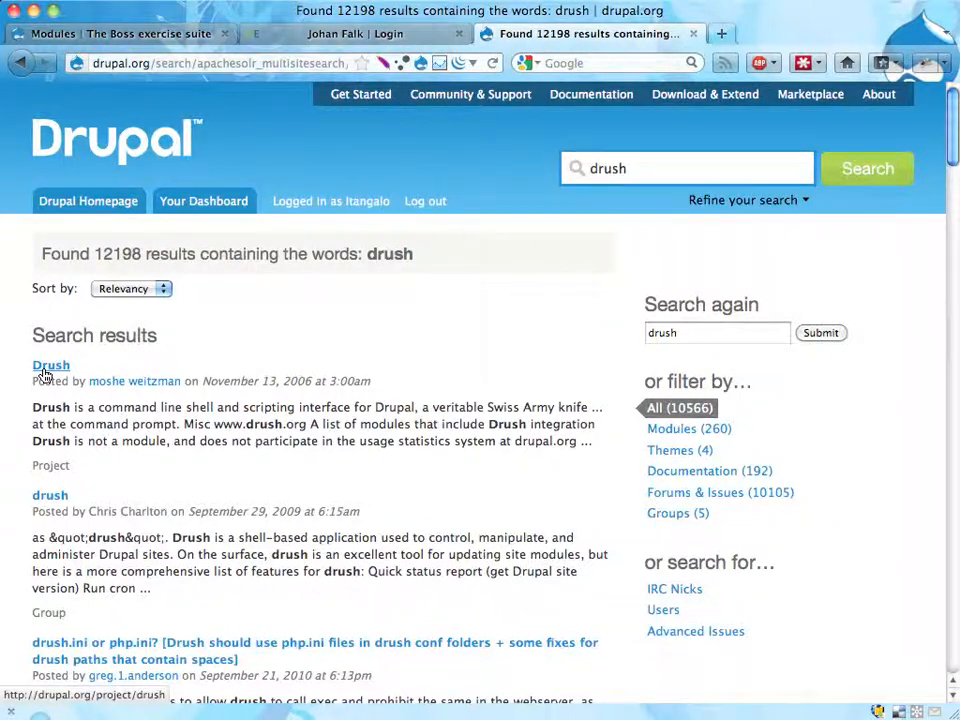
left_click(44, 372)
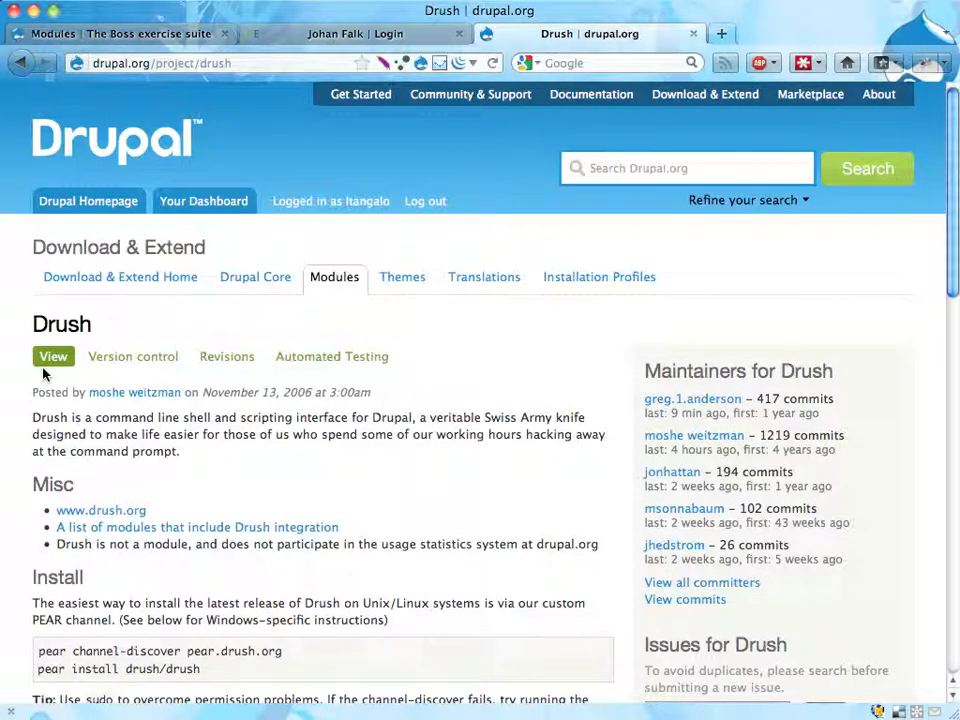
scroll(145, 350, "down", 3)
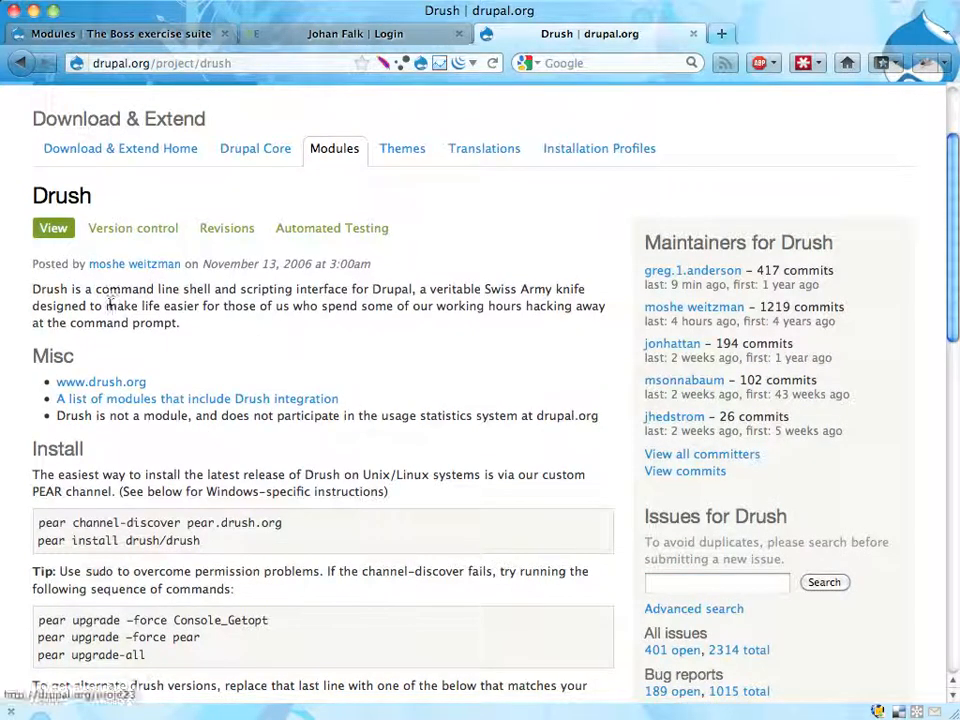
scroll(200, 340, "down", 3)
scroll(200, 340, "down", 5)
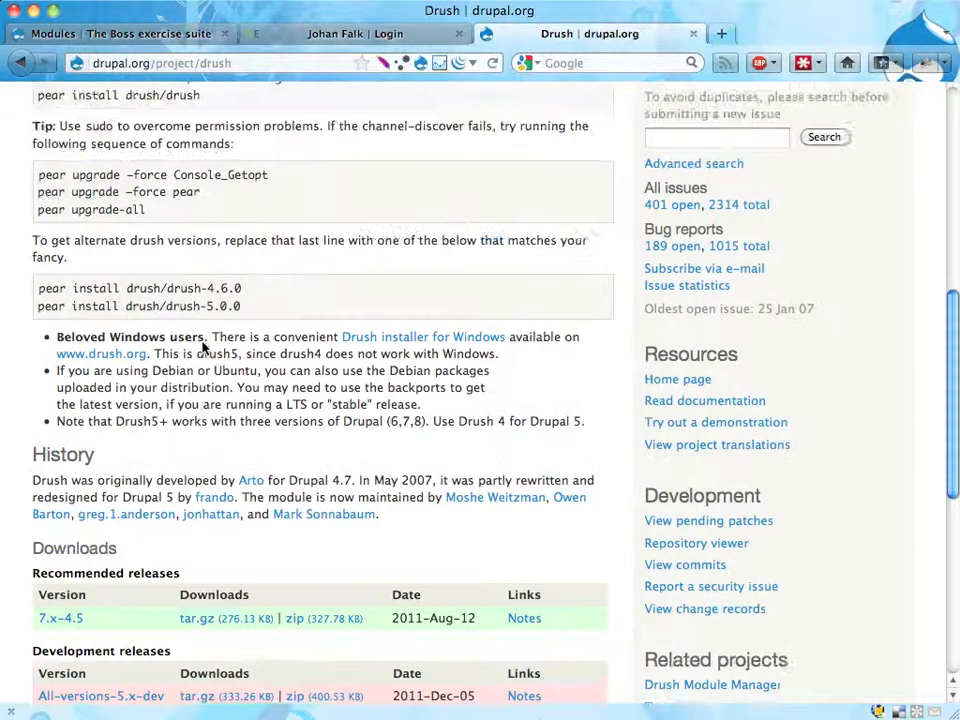
scroll(200, 340, "down", 4)
scroll(203, 347, "down", 2)
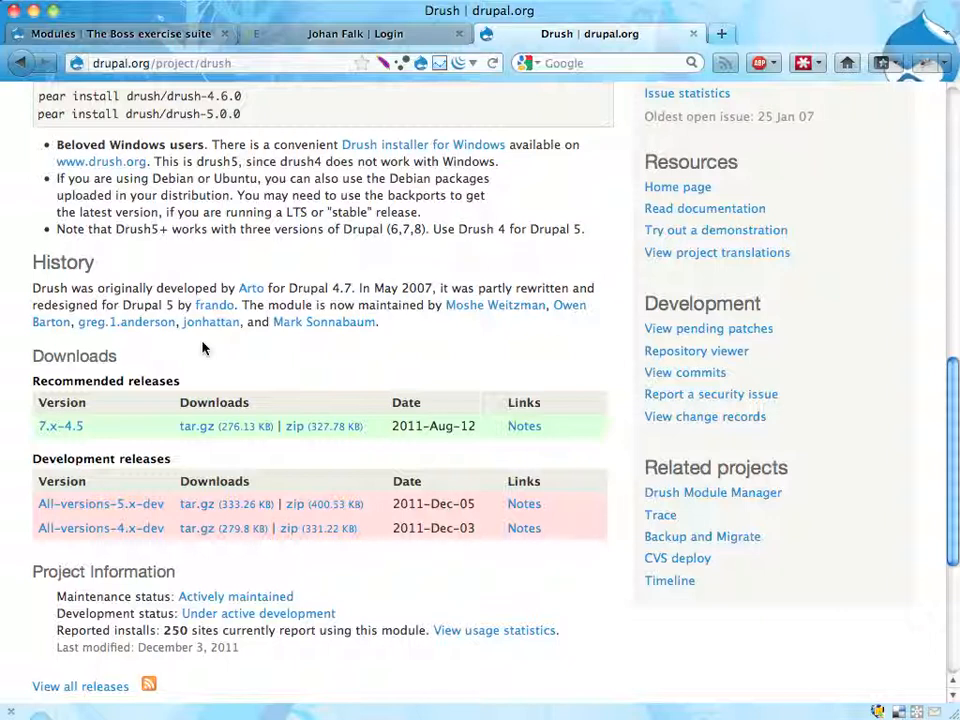
scroll(203, 347, "up", 8)
scroll(203, 347, "up", 3)
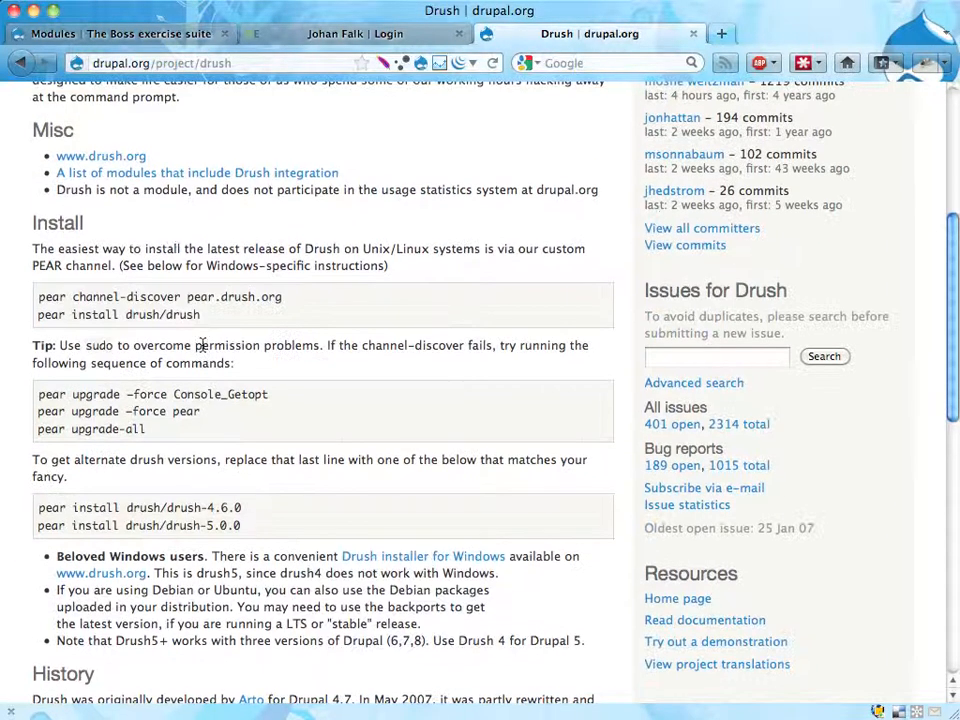
scroll(289, 378, "down", 8)
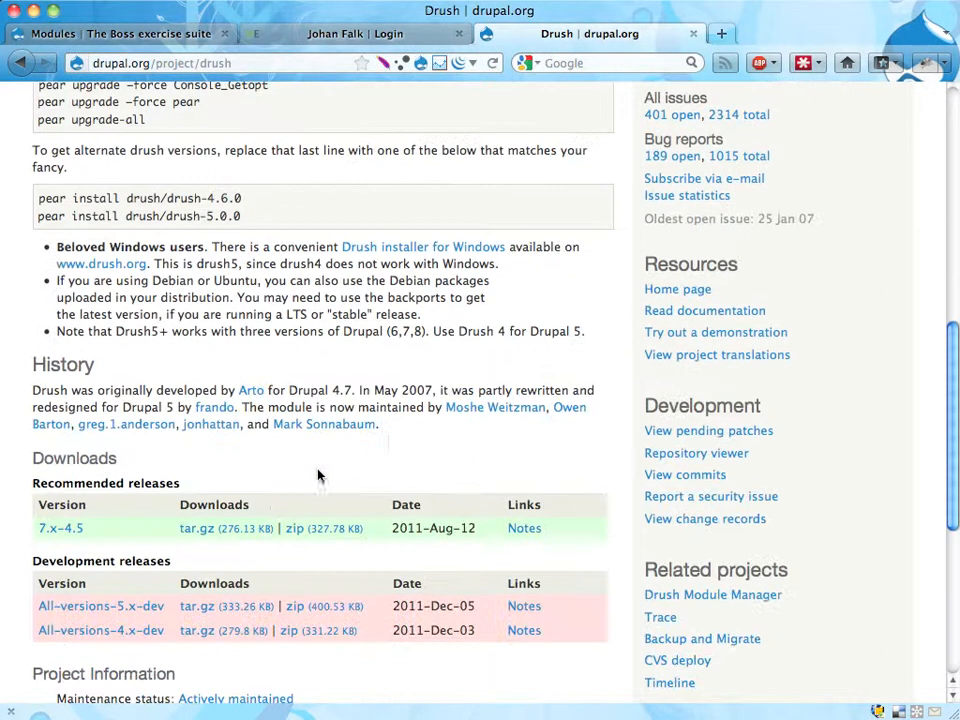
scroll(360, 515, "down", 3)
scroll(360, 515, "up", 8)
scroll(360, 515, "up", 5)
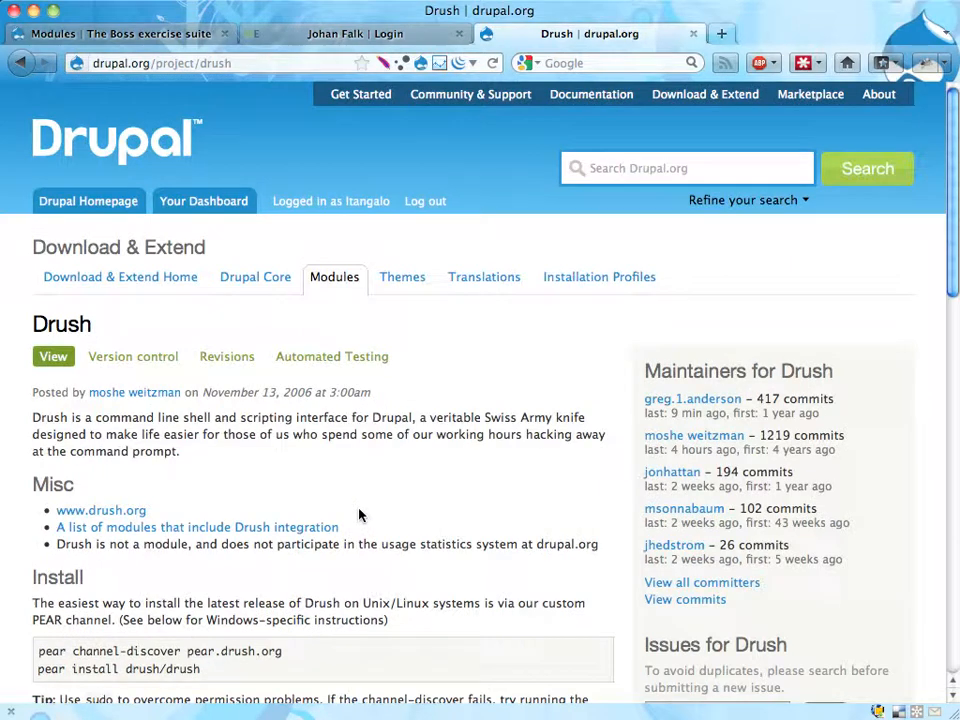
Step: Confirm with pwd that Terminal is inside the site folder 111204
key("super+Tab")
key("super+Tab")
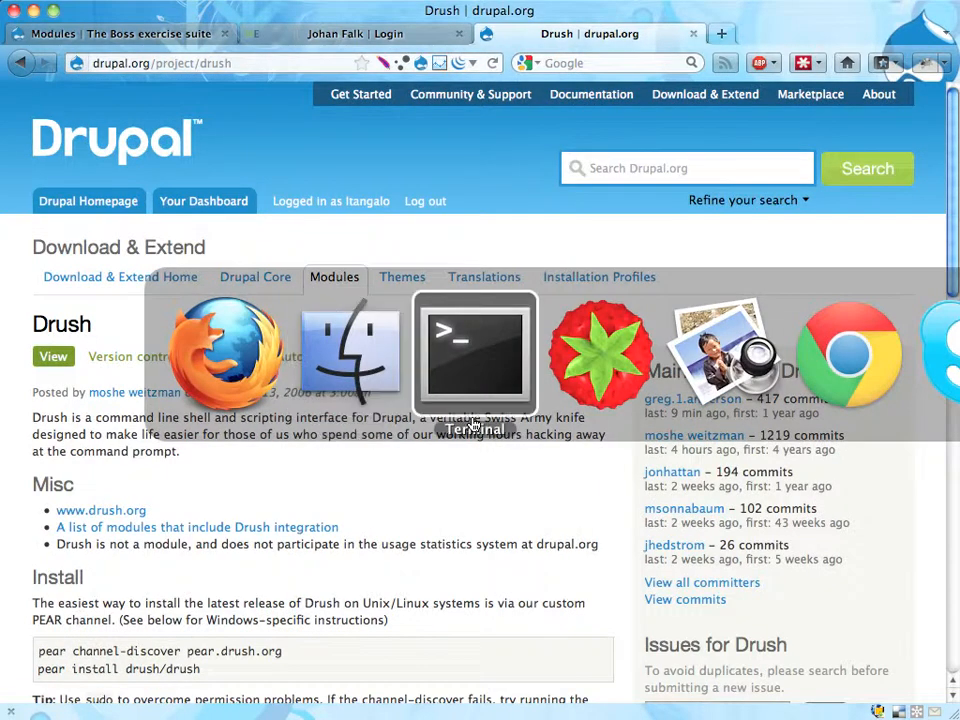
key("super+Tab")
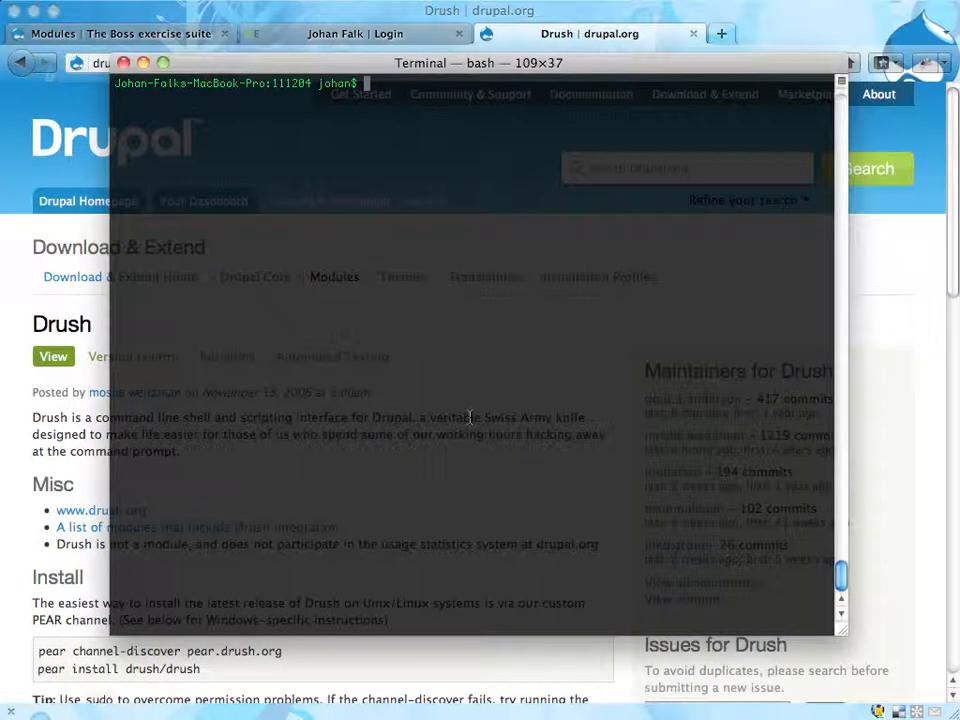
type("pwd")
key("Return")
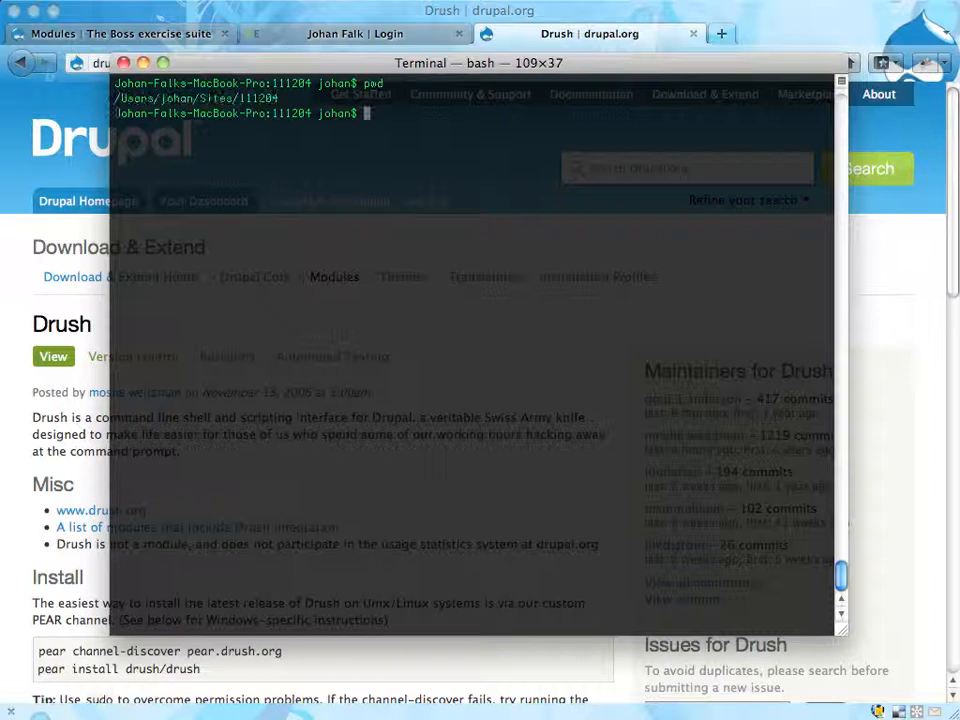
left_click_drag(240, 98, 288, 100)
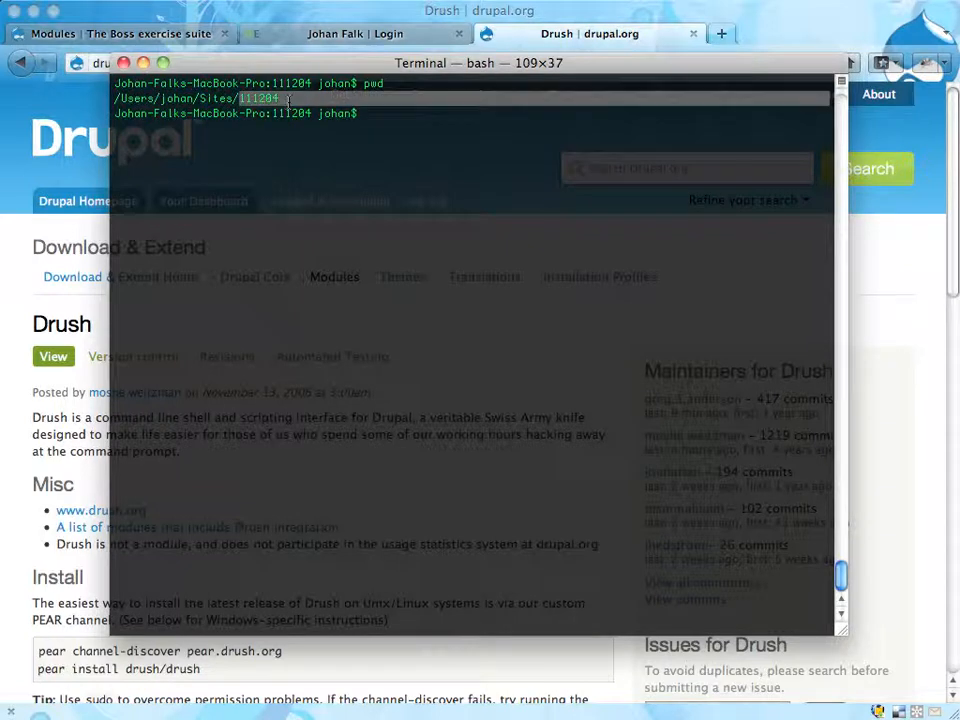
left_click(395, 112)
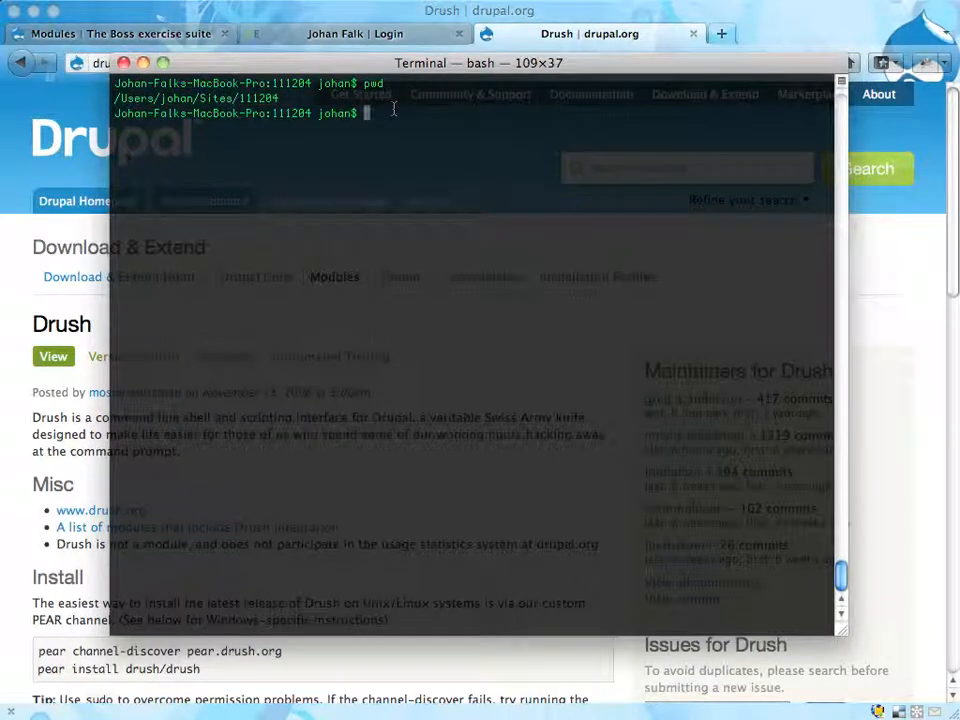
type("drush dl")
type(" devel")
Step: Run 'drush dl devel' and highlight the reported sites/all/modules/devel download path
key("Return")
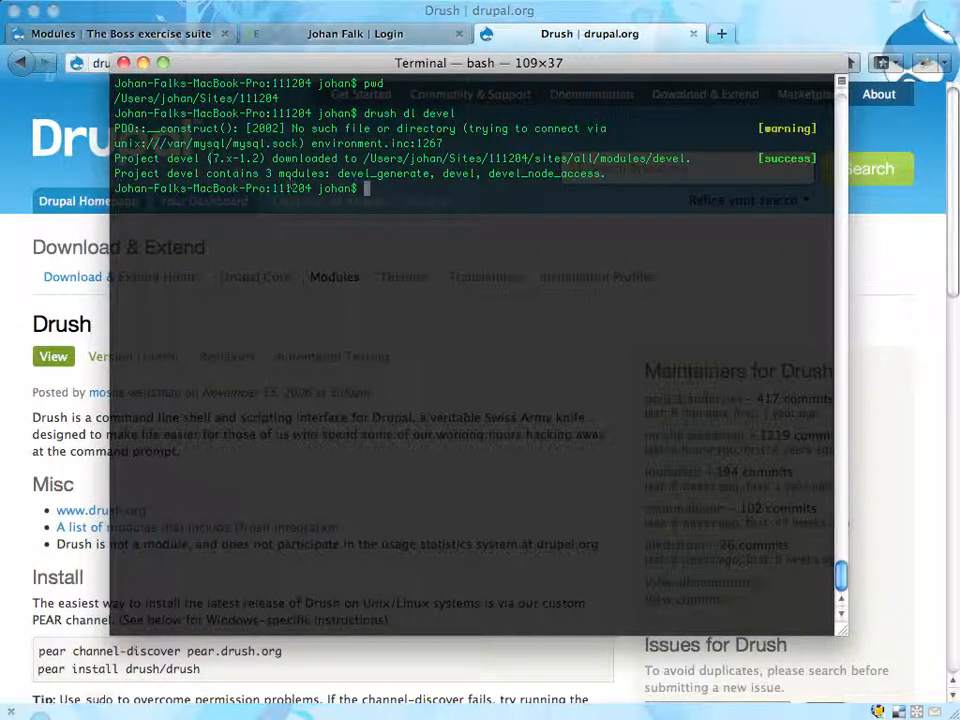
triple_click(193, 158)
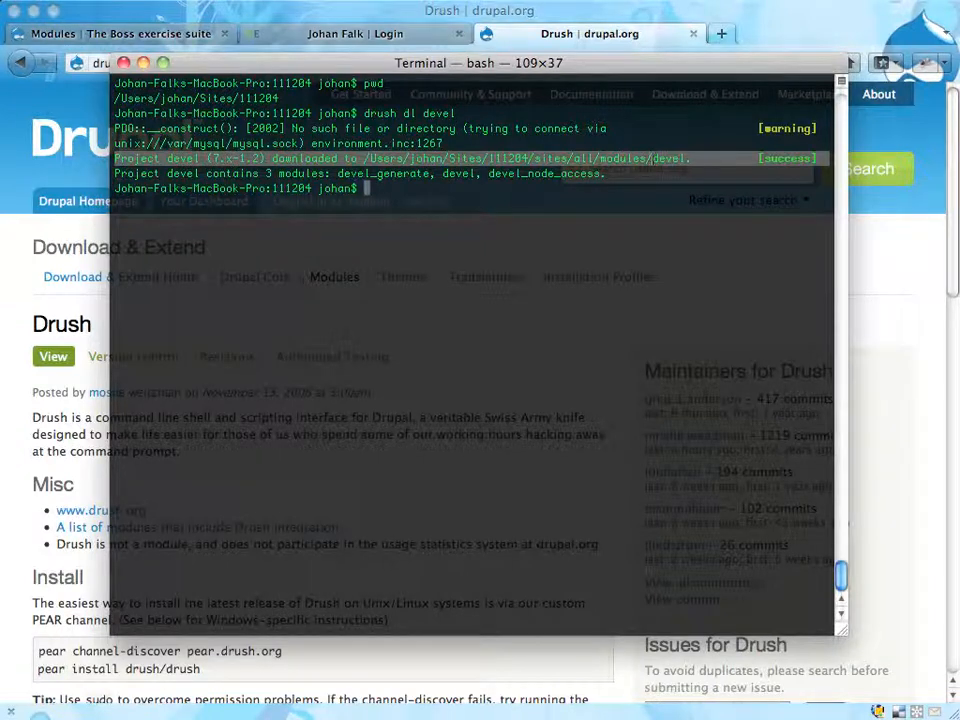
left_click_drag(690, 158, 570, 158)
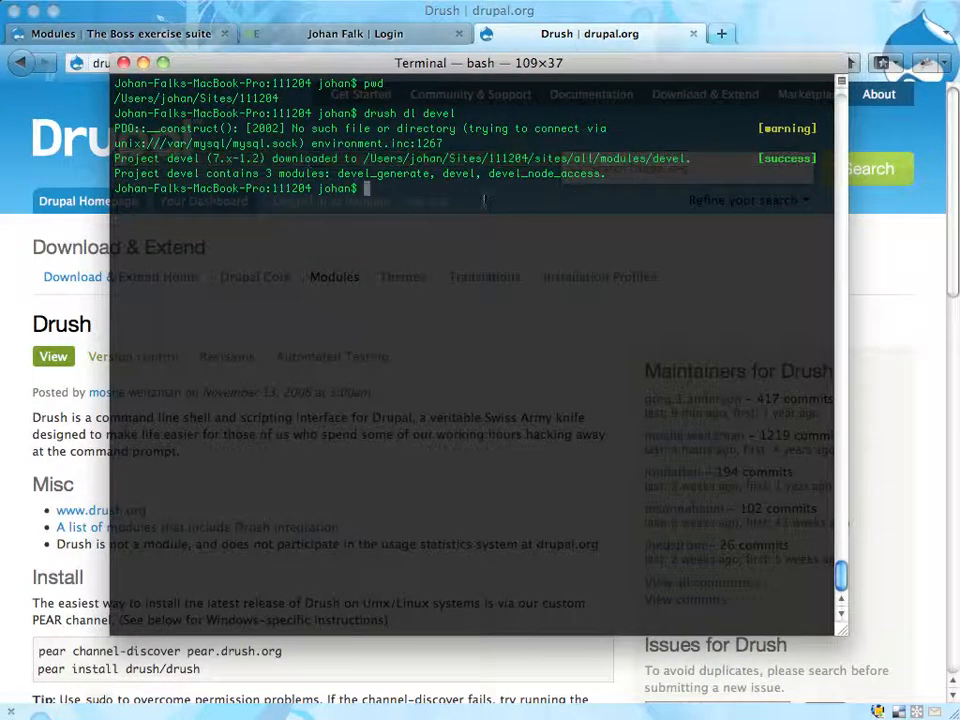
Step: View the downloaded devel folder in Finder's modules column and preview its README.txt
key("super+Tab")
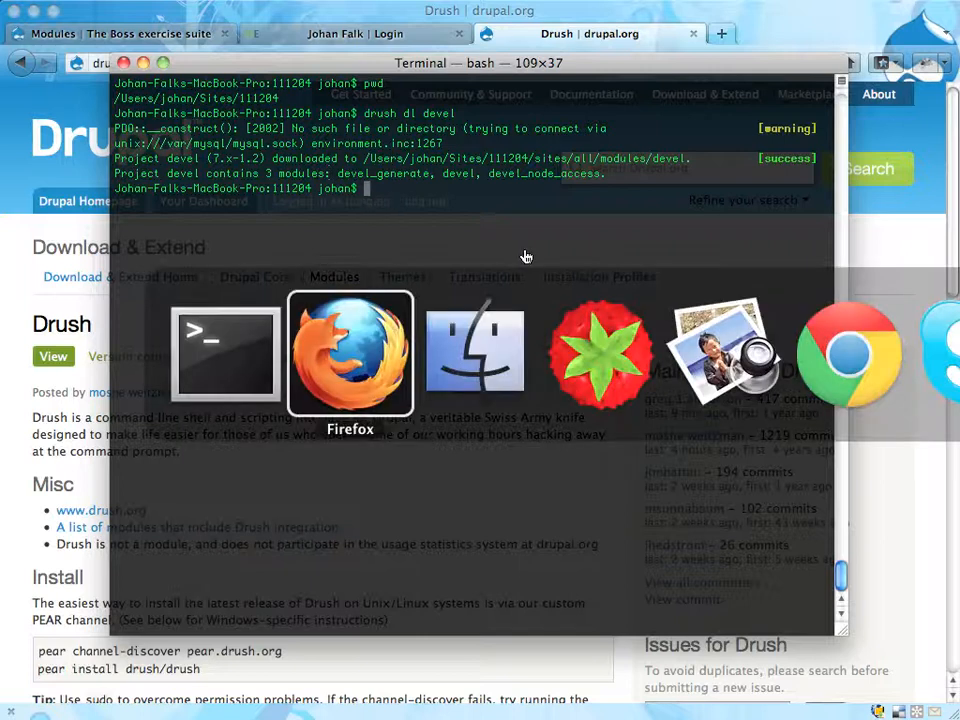
key("super+Tab")
key("super")
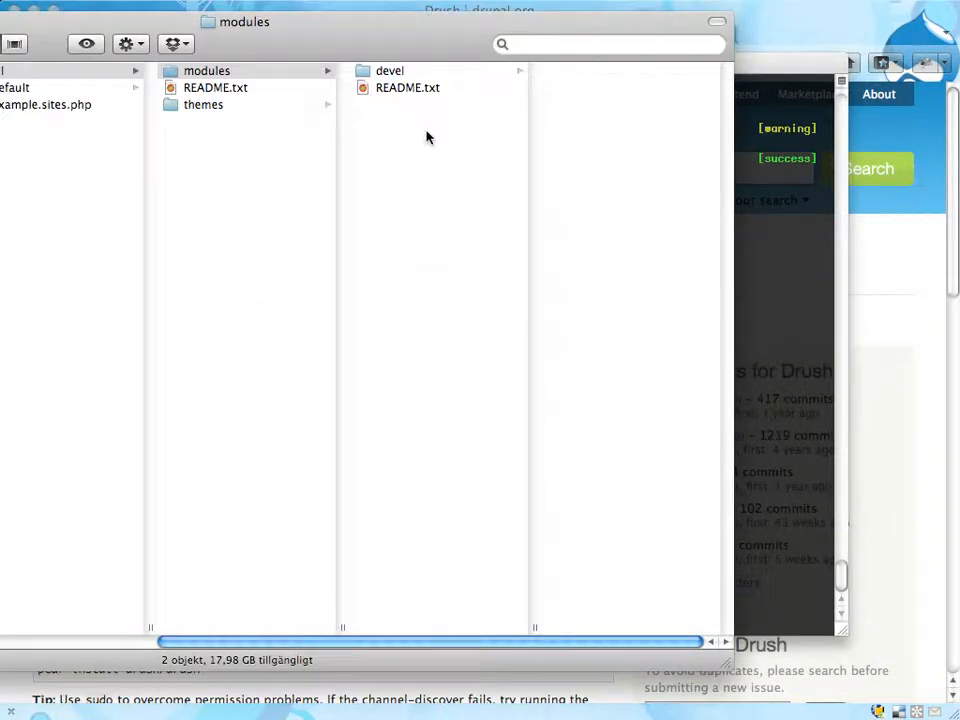
left_click(390, 70)
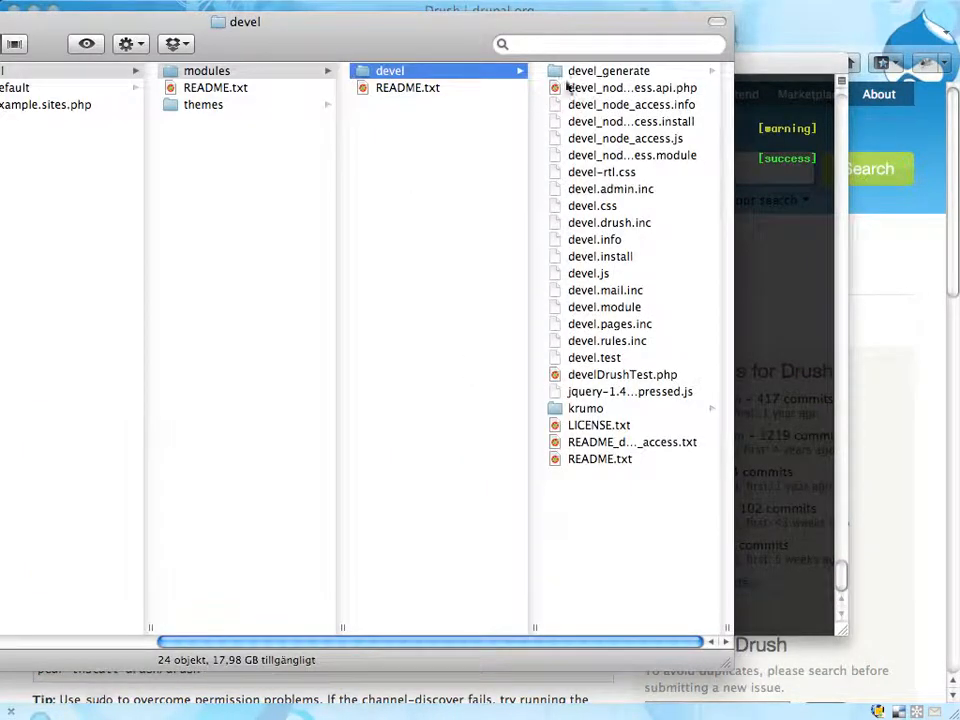
left_click(580, 459)
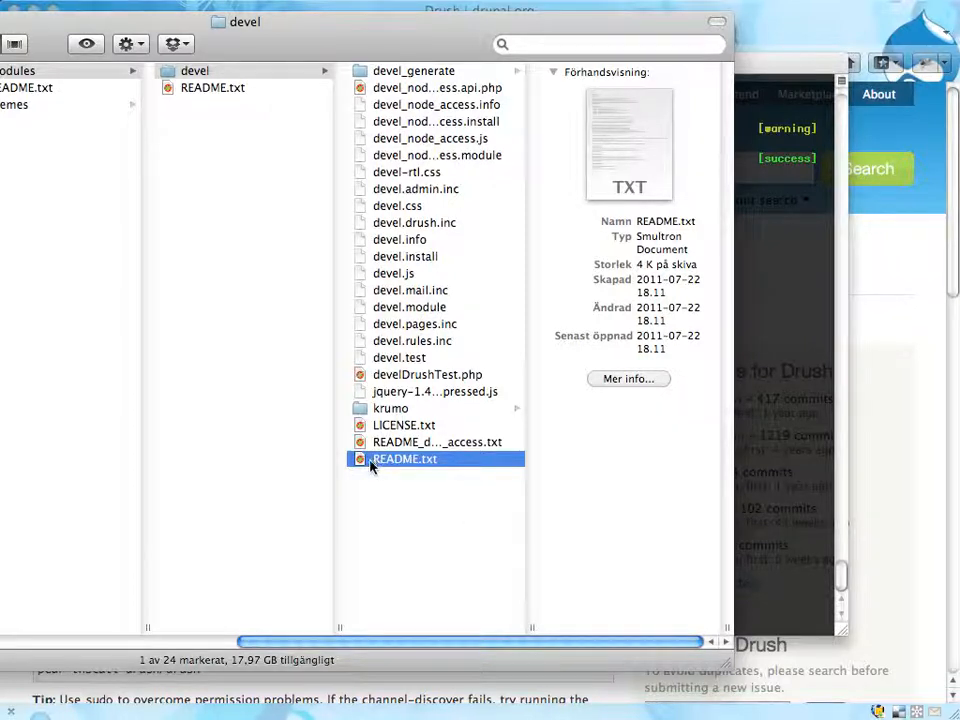
key("super+Tab")
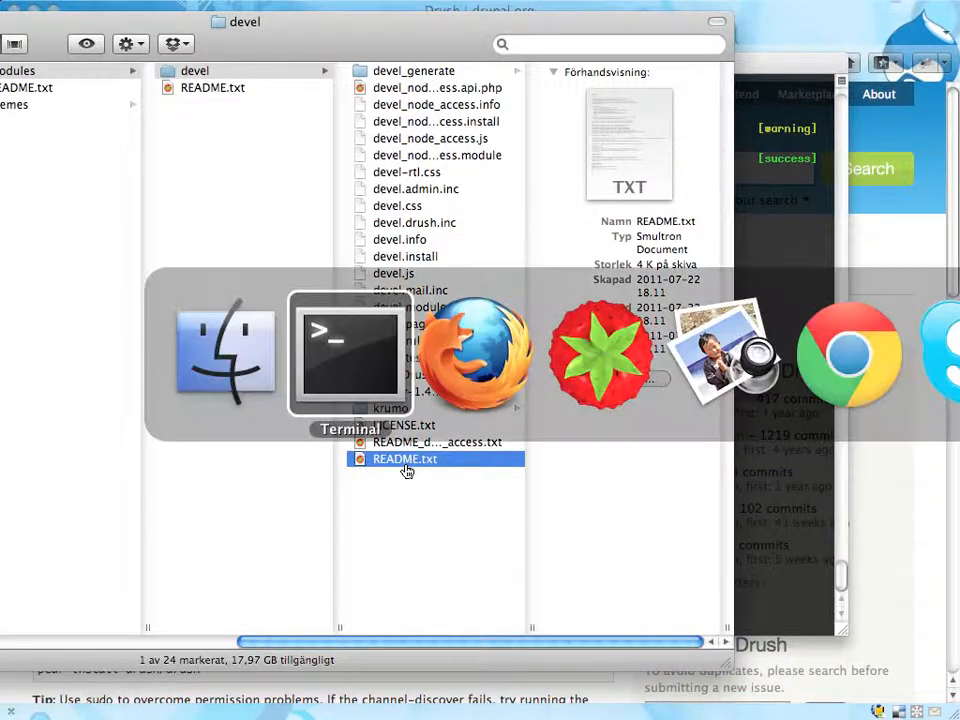
Step: Bring Firefox back to the front with the Drush project page
key("super+Tab")
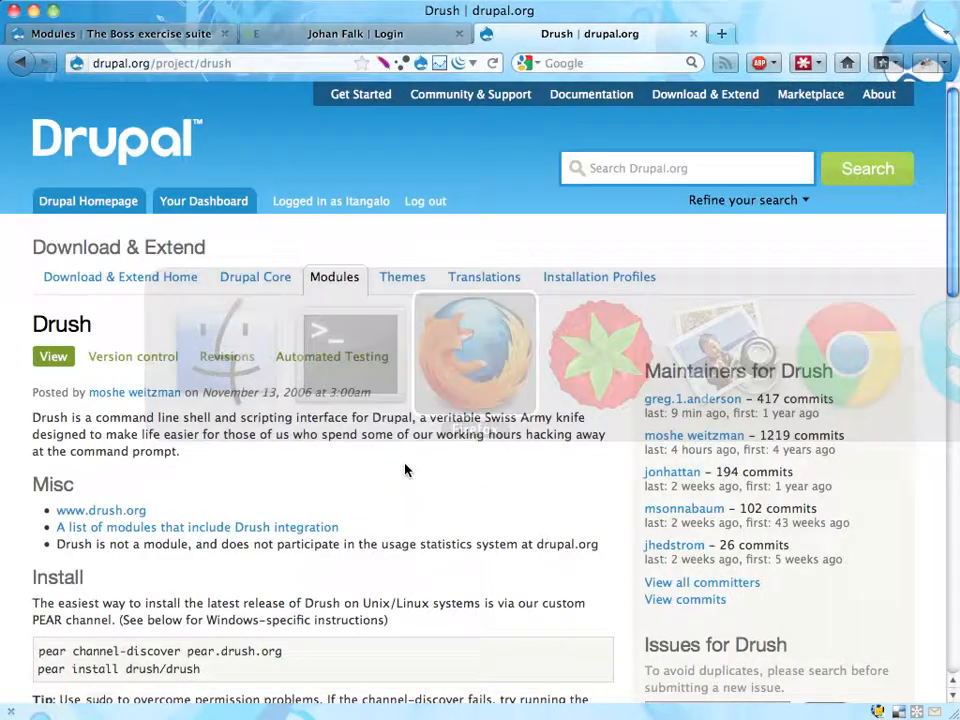
scroll(406, 470, "down", 10)
scroll(343, 508, "down", 10)
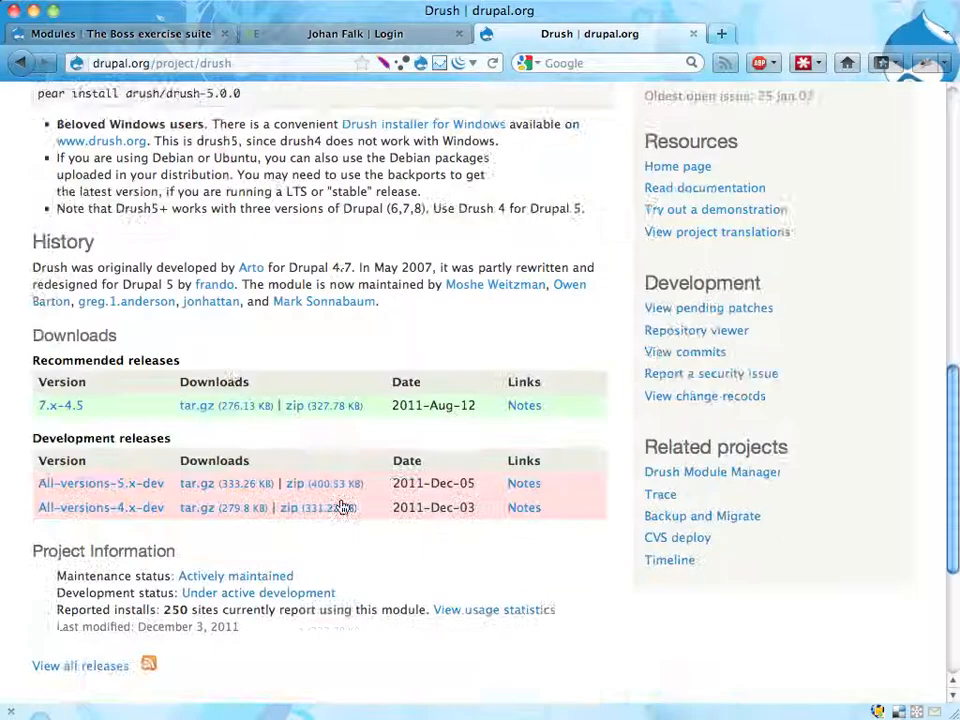
scroll(252, 248, "up", 5)
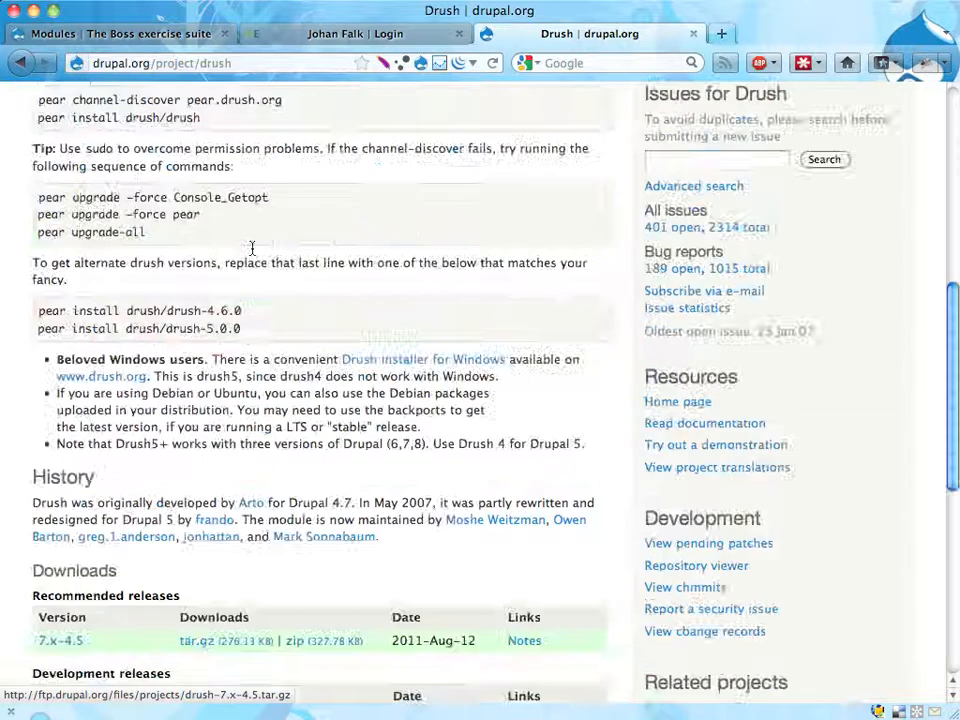
scroll(252, 248, "up", 10)
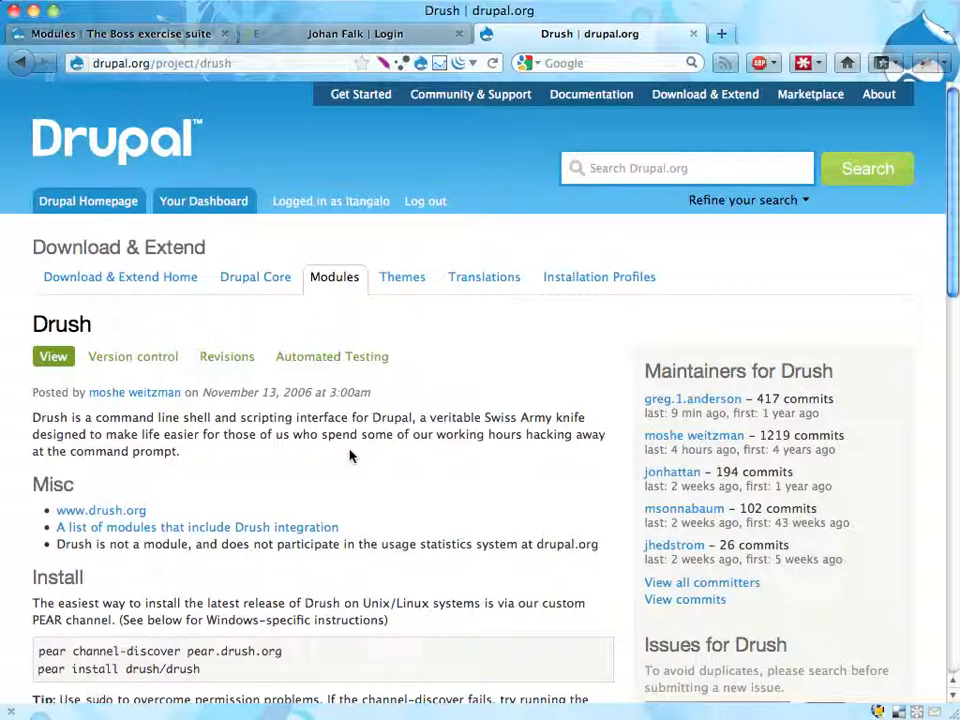
Step: Log in to WebEnabled with the autocompleted username and password, reaching the dashboard
left_click(355, 33)
left_click(282, 278)
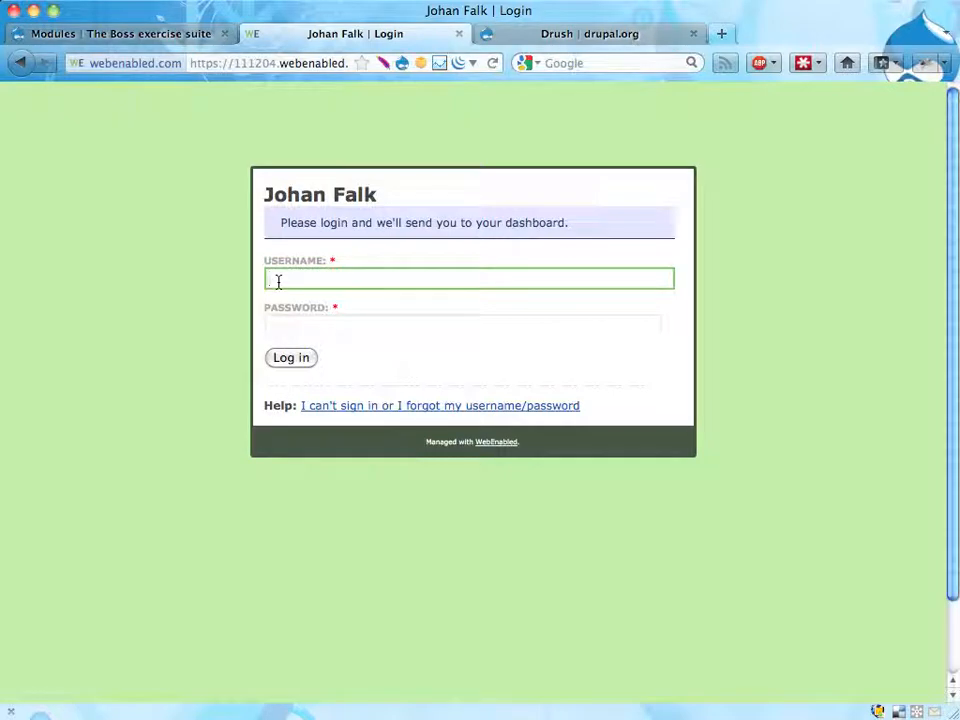
type("11204")
key("Tab")
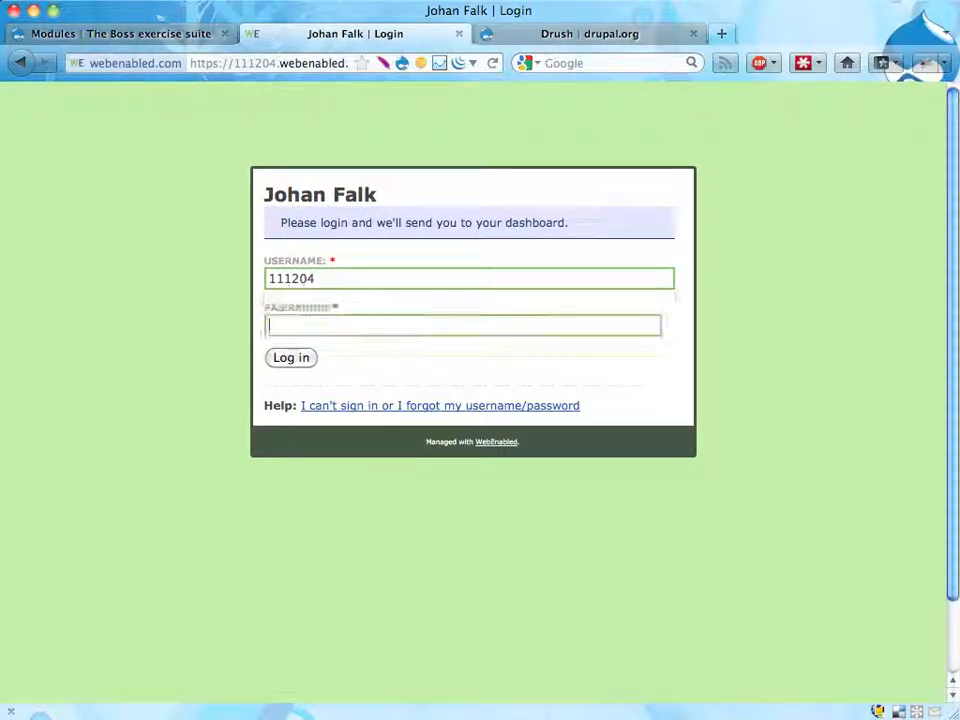
type("•••••••")
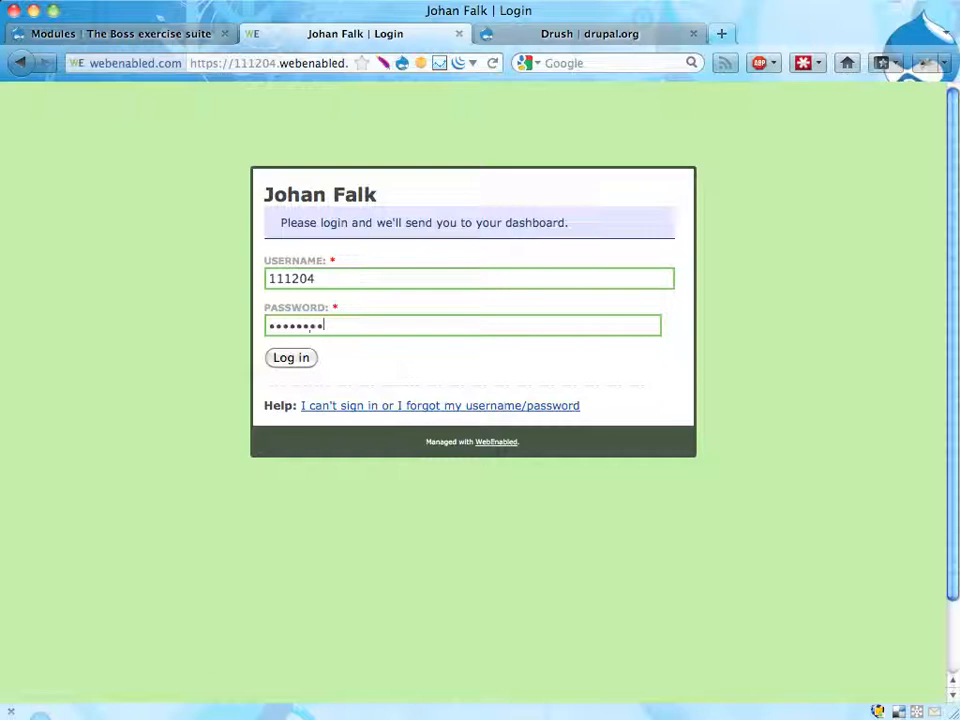
key("Return")
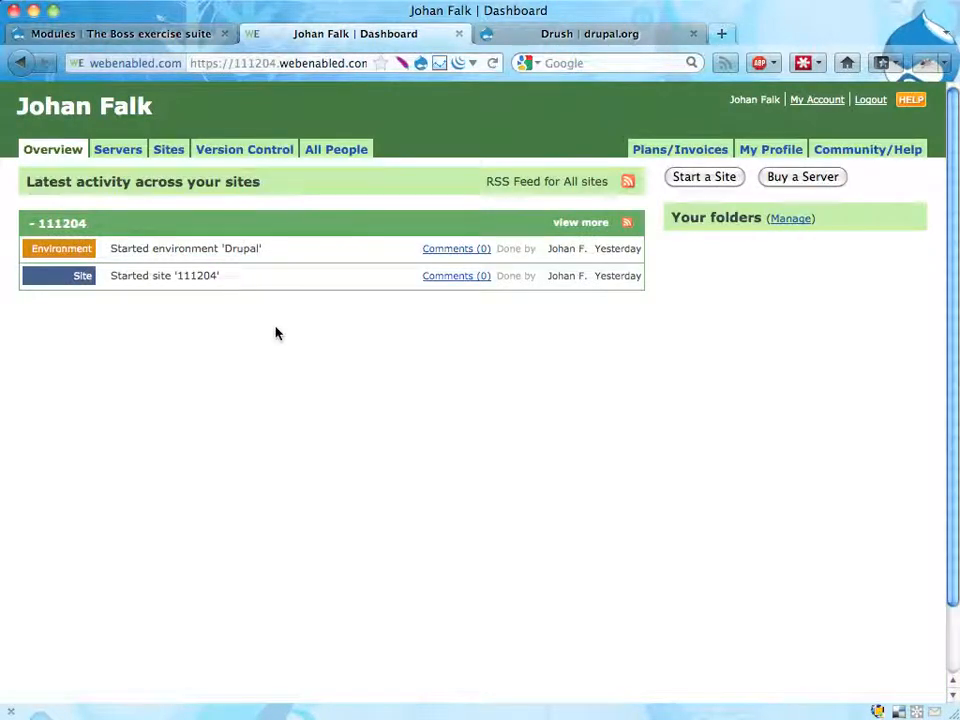
Step: Navigate from the Sites list to site 111204's Drush Management page
left_click(168, 149)
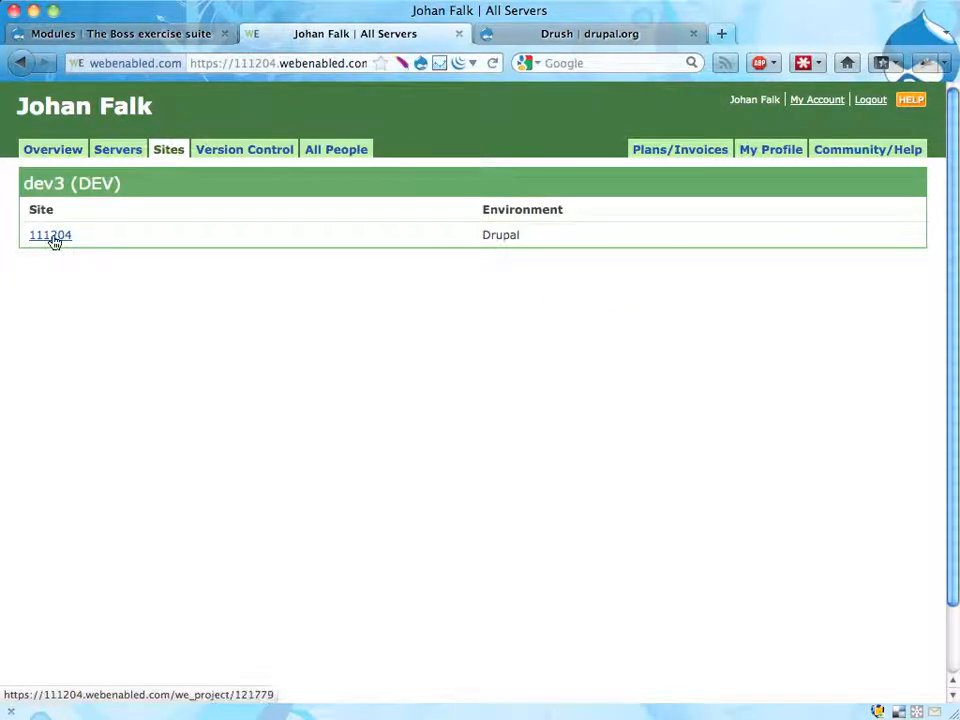
left_click(50, 235)
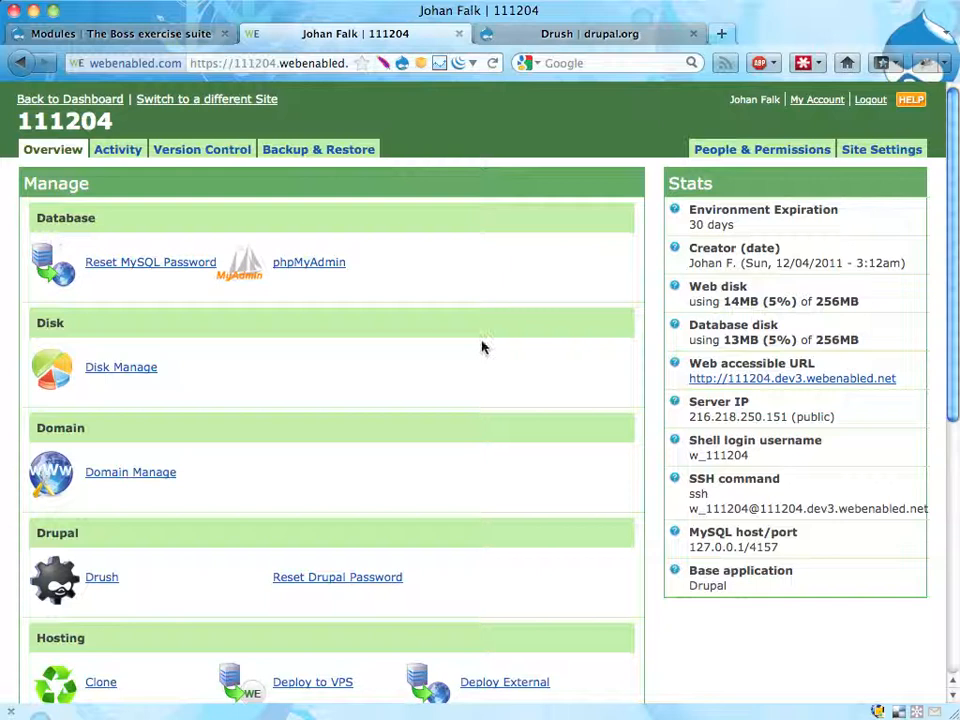
scroll(482, 346, "down", 5)
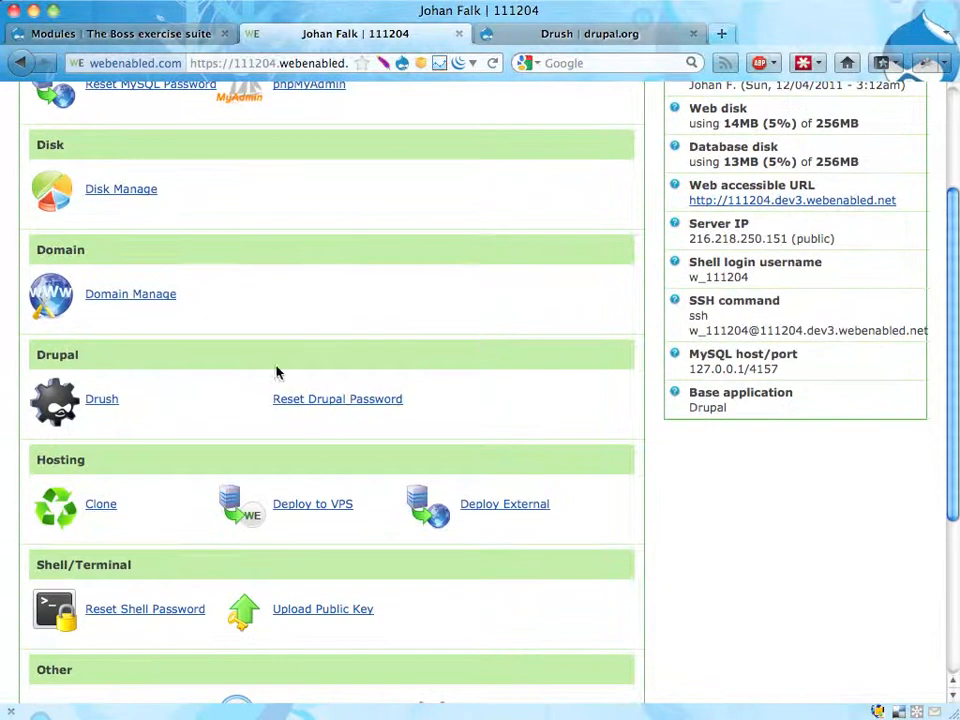
left_click(96, 403)
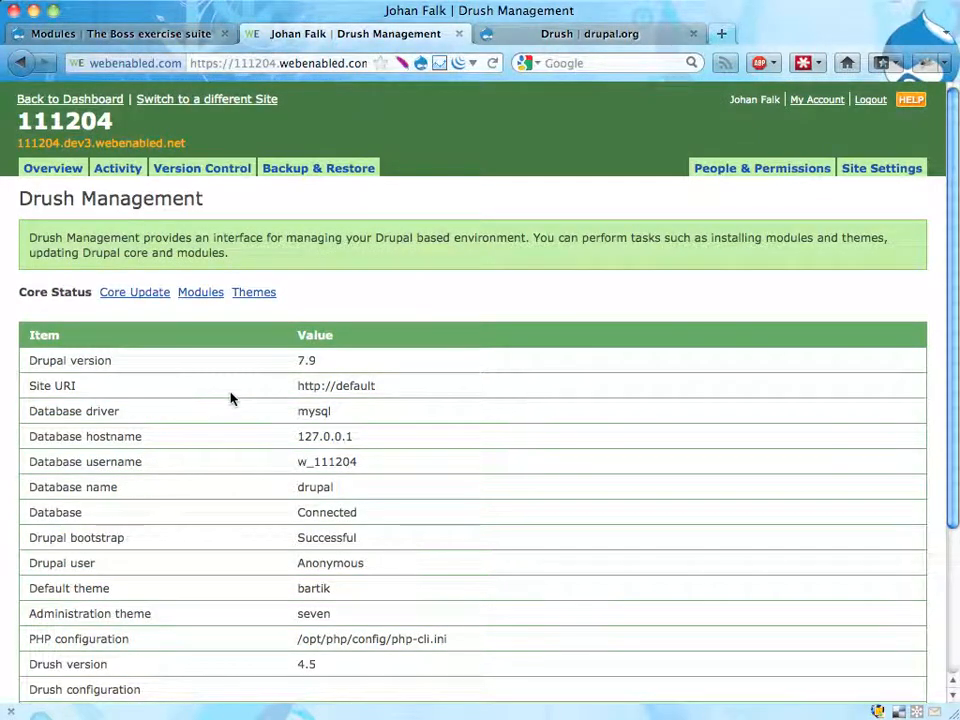
scroll(230, 398, "down", 5)
scroll(230, 398, "up", 5)
Step: Show the Modules section listing core modules as enabled or not installed
left_click(191, 295)
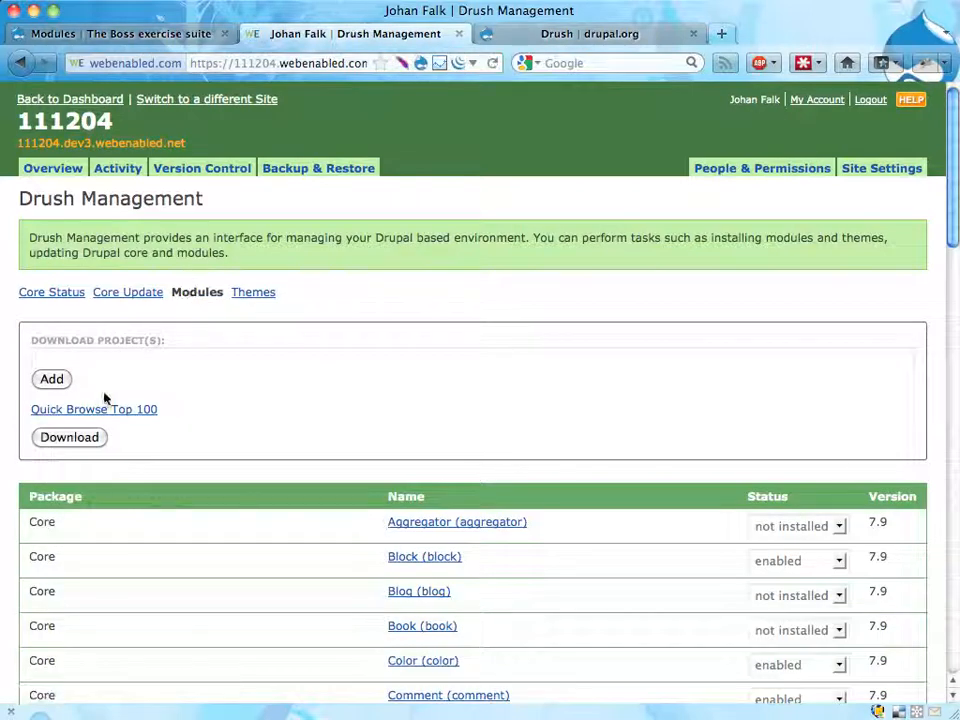
scroll(237, 571, "down", 1)
scroll(237, 571, "down", 8)
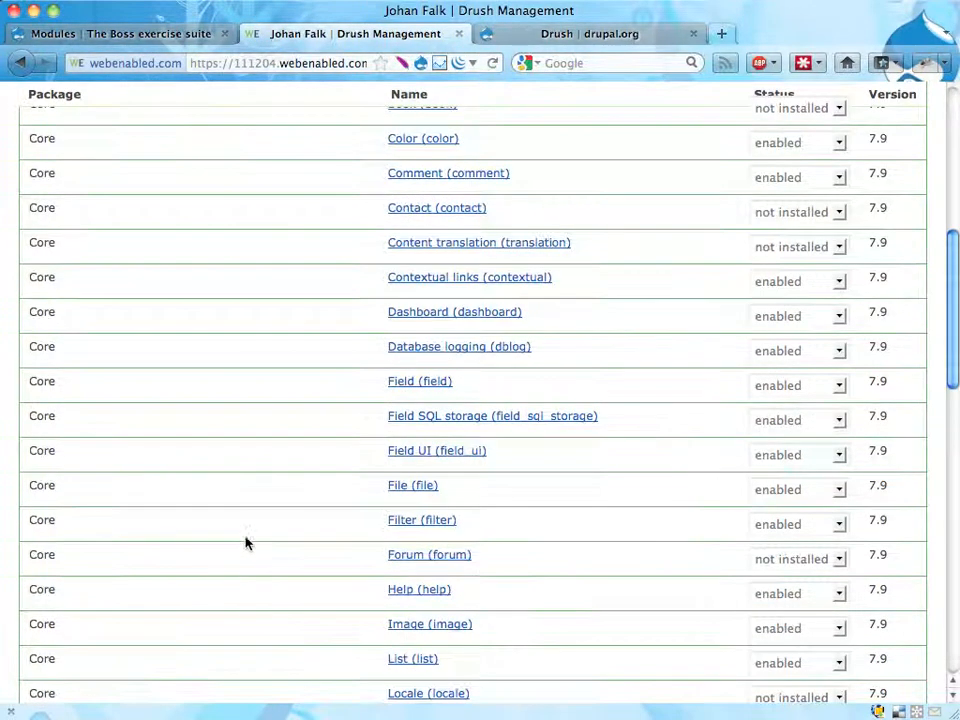
scroll(247, 540, "down", 5)
scroll(263, 518, "down", 3)
scroll(280, 499, "down", 5)
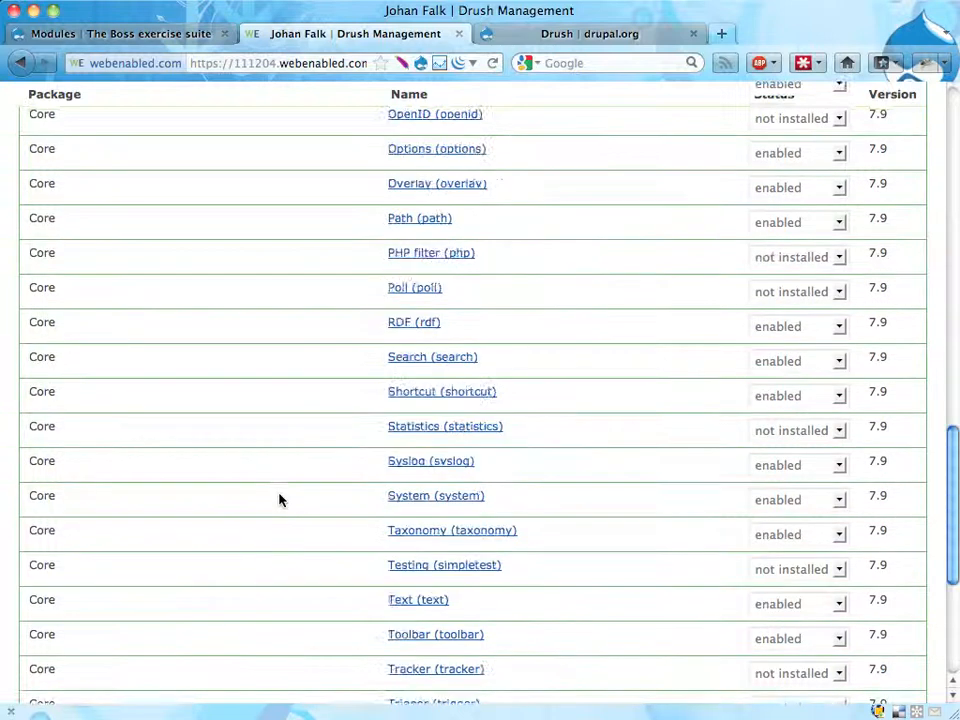
scroll(280, 499, "down", 3)
scroll(280, 499, "down", 3)
scroll(280, 499, "down", 2)
scroll(280, 499, "up", 15)
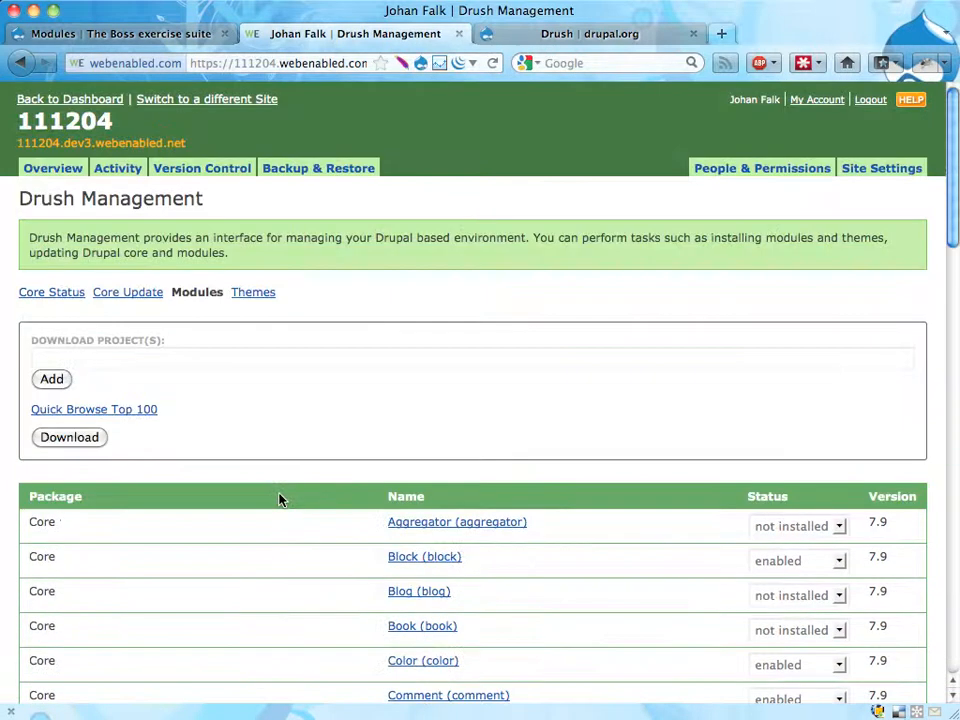
Step: Add 'devel' to Download Project(s) and download it into sites/all/modules/contrib/devel
left_click(150, 358)
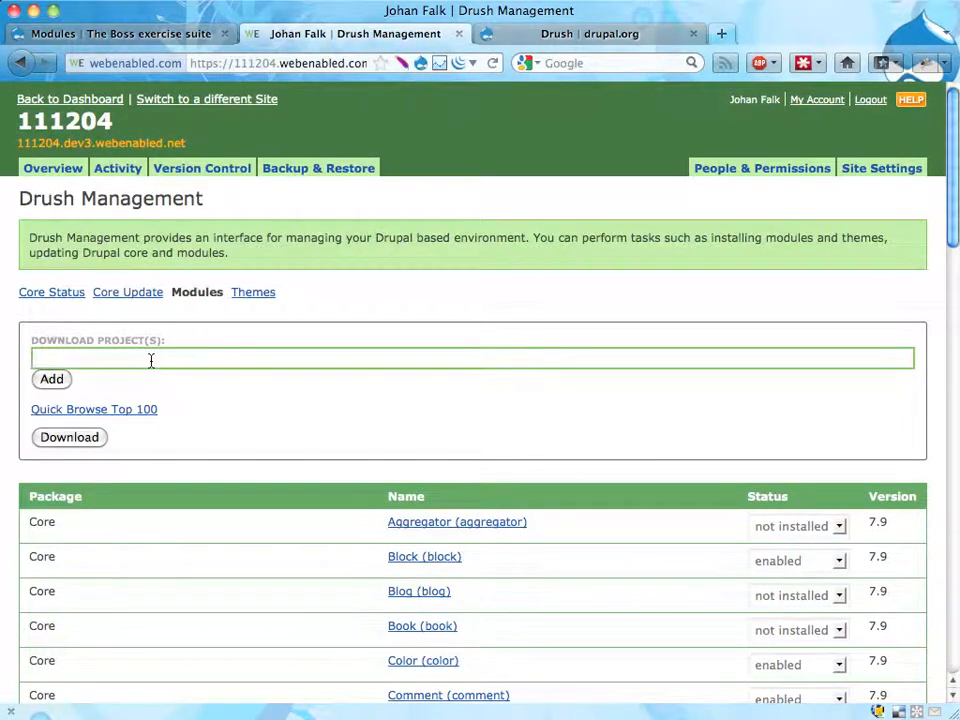
type("devel")
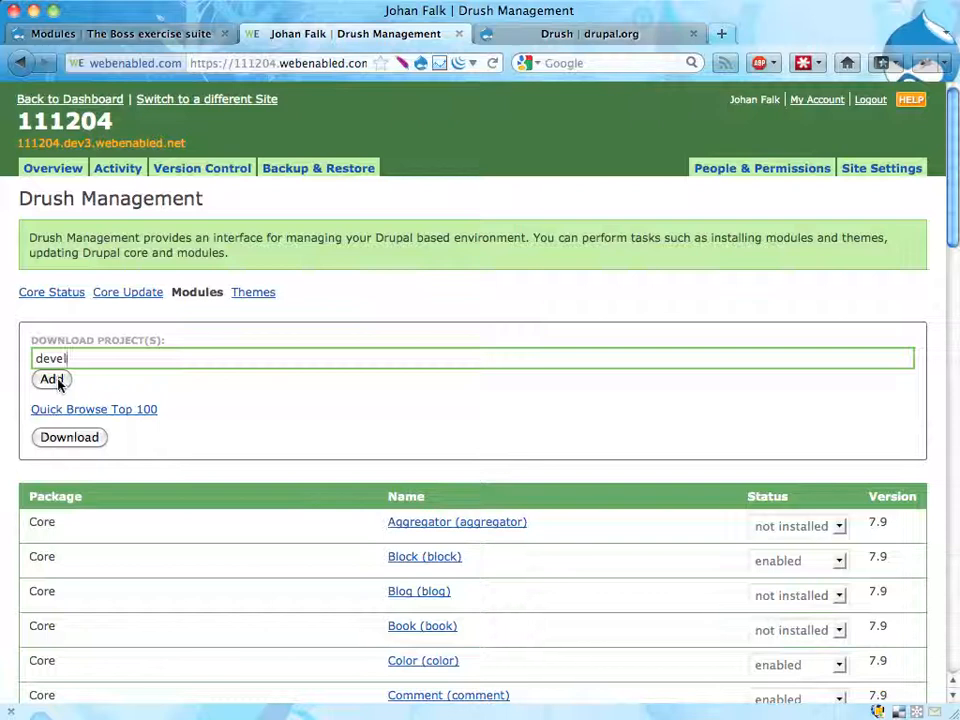
left_click(58, 383)
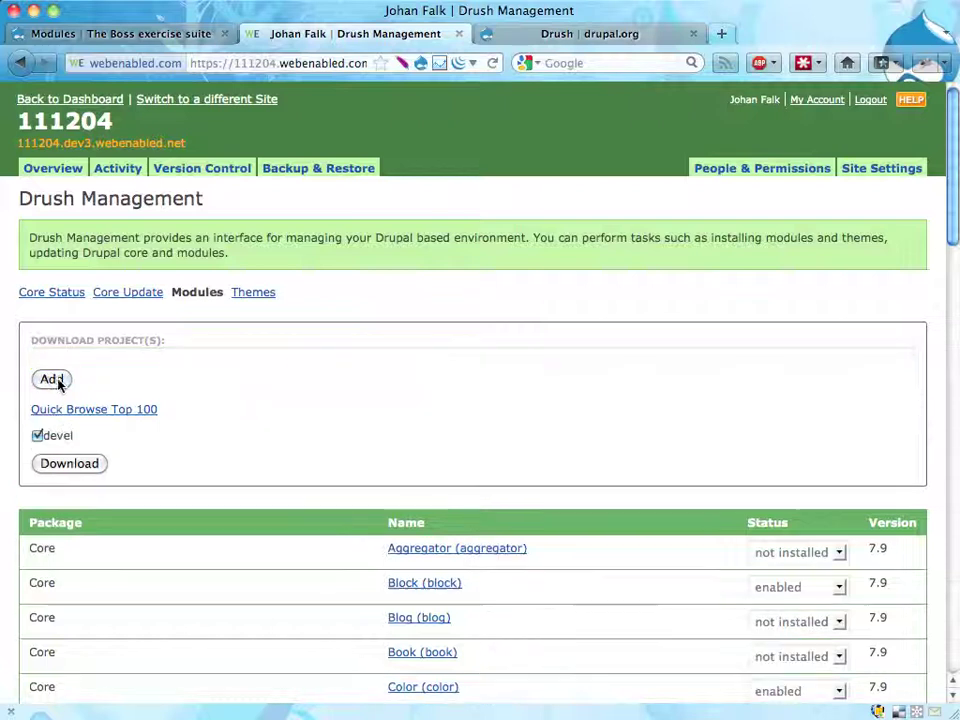
left_click(50, 467)
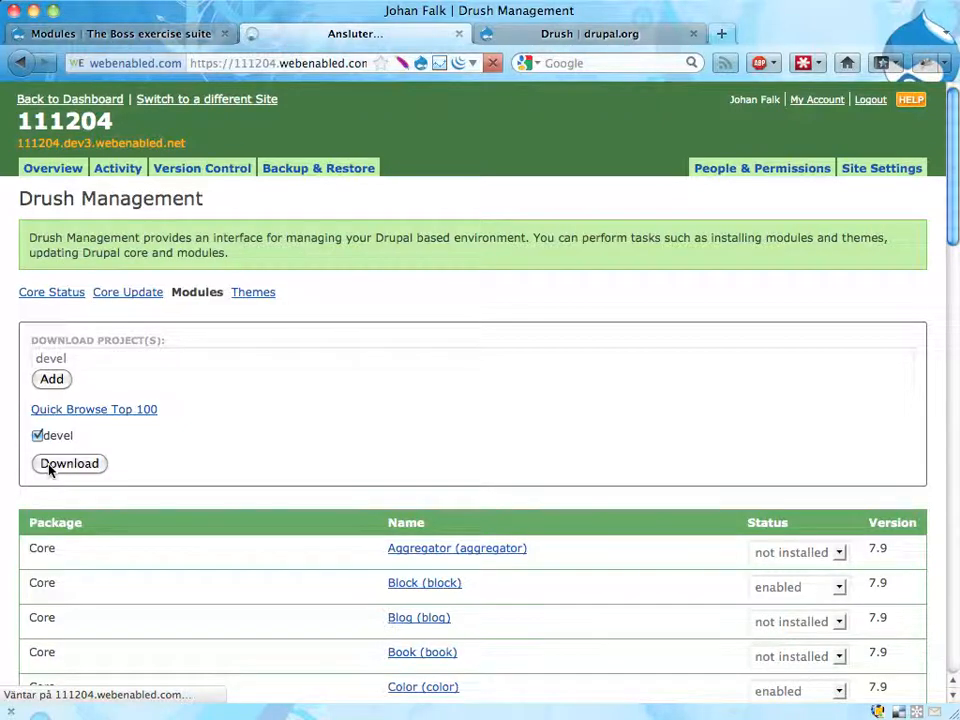
left_click(396, 360)
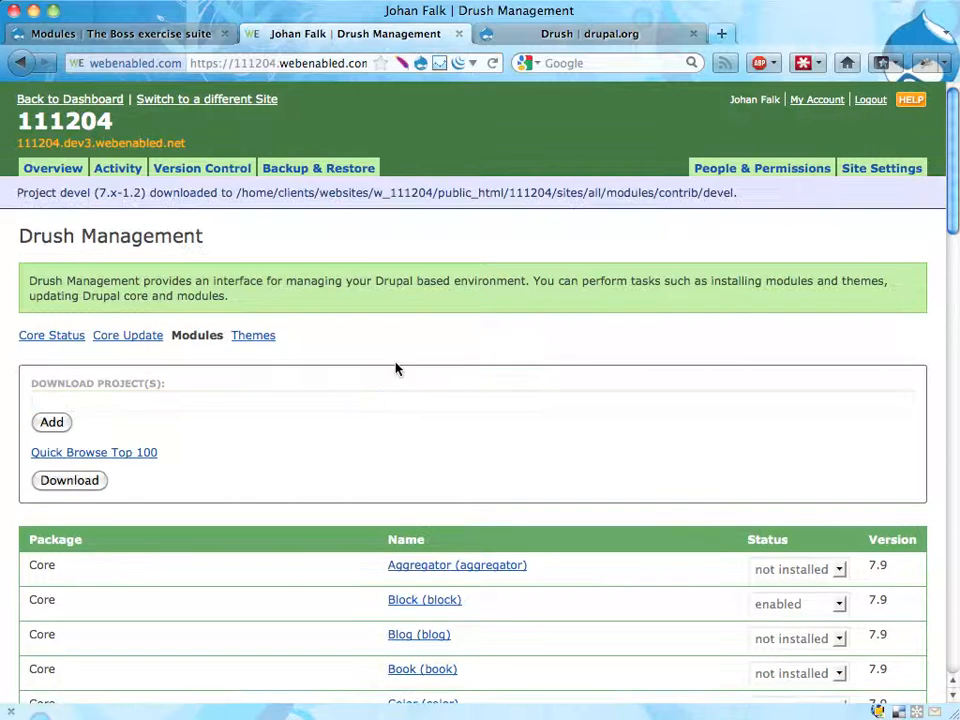
scroll(513, 390, "down", 3)
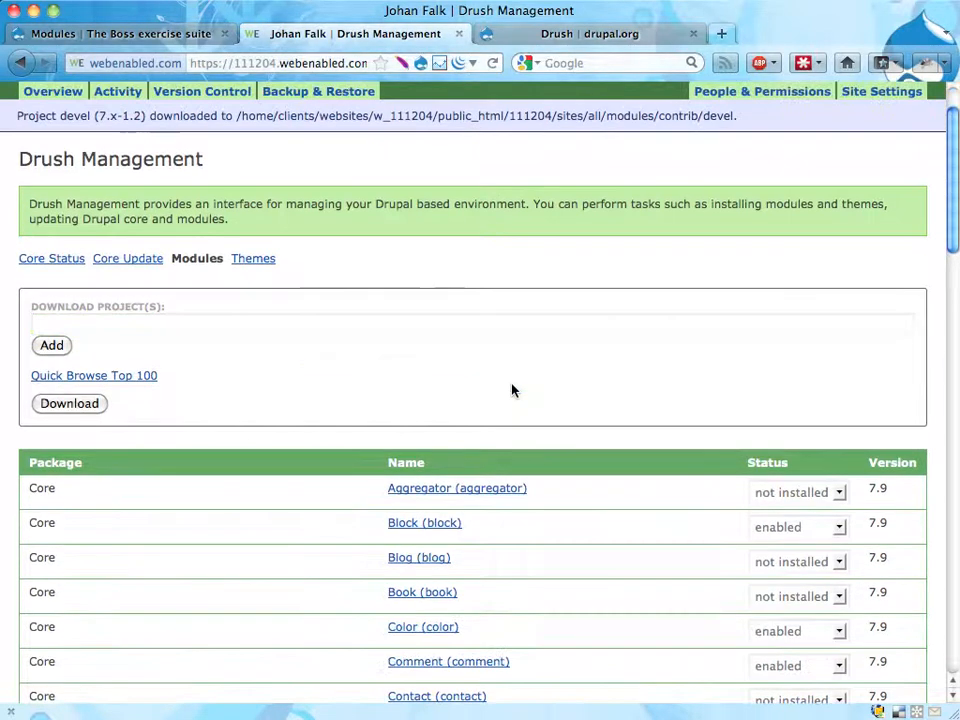
scroll(513, 390, "up", 2)
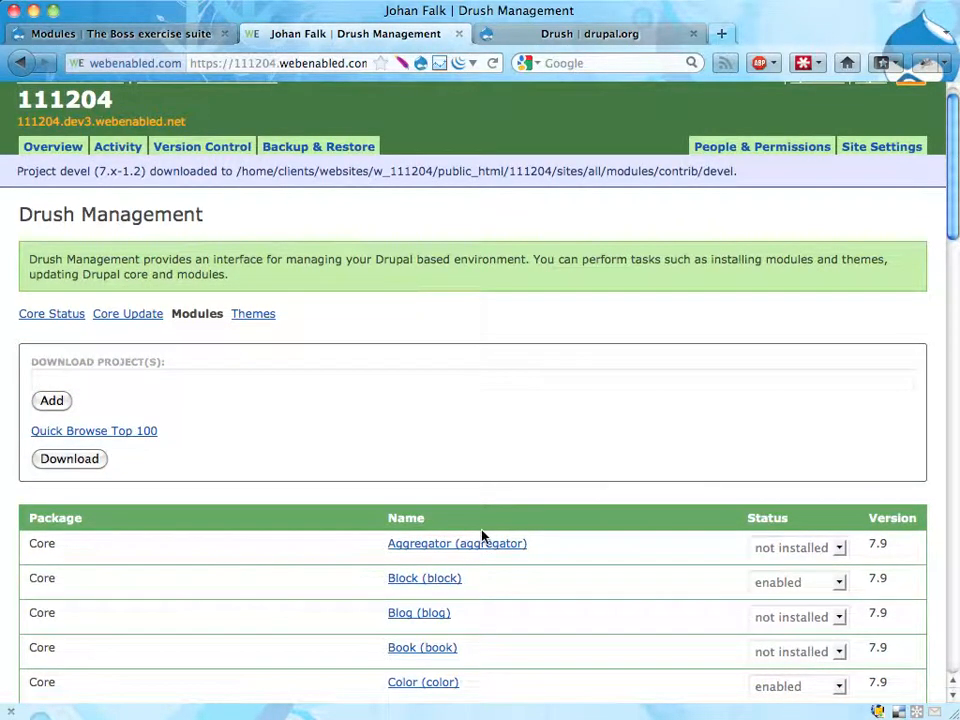
scroll(482, 537, "down", 5)
scroll(482, 537, "down", 5)
scroll(482, 537, "down", 5)
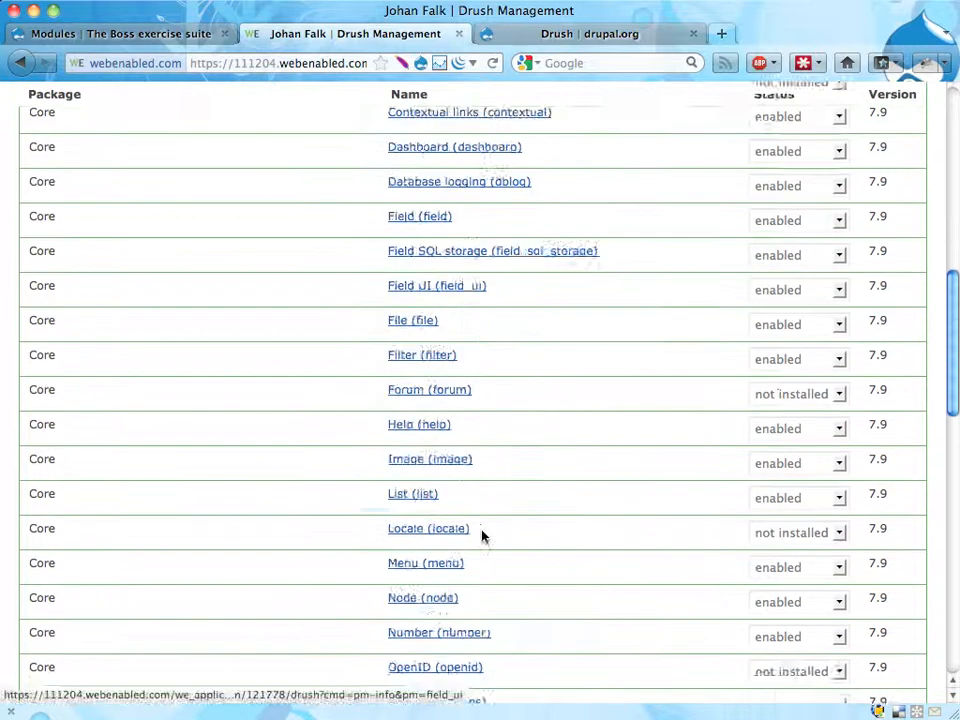
scroll(482, 537, "down", 4)
scroll(482, 537, "down", 5)
scroll(482, 537, "down", 4)
scroll(482, 537, "down", 2)
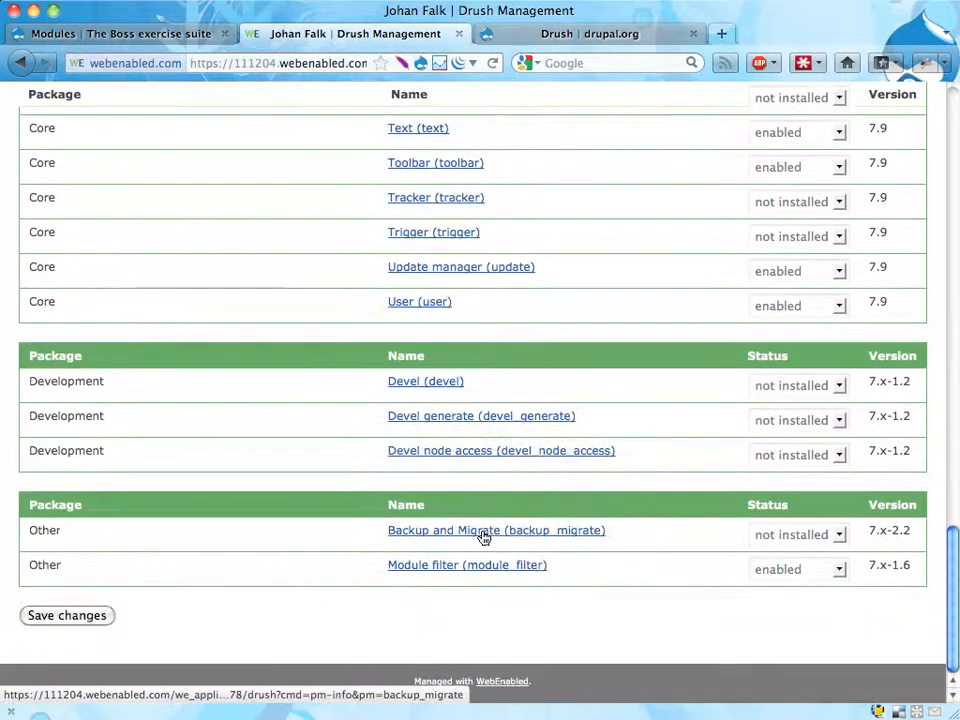
left_click_drag(236, 388, 375, 453)
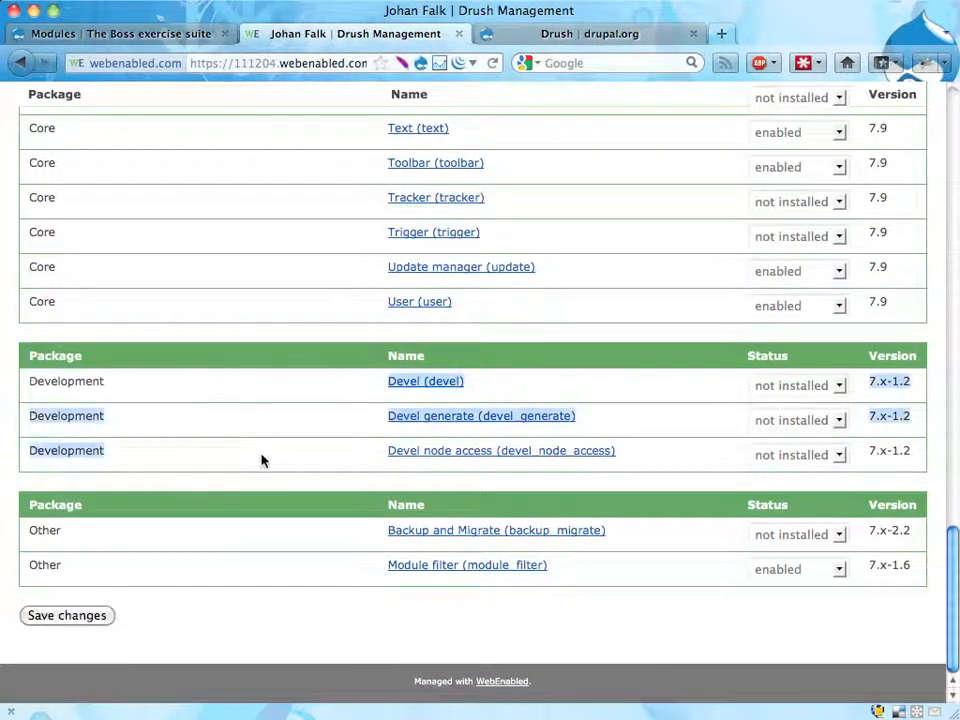
left_click(564, 394)
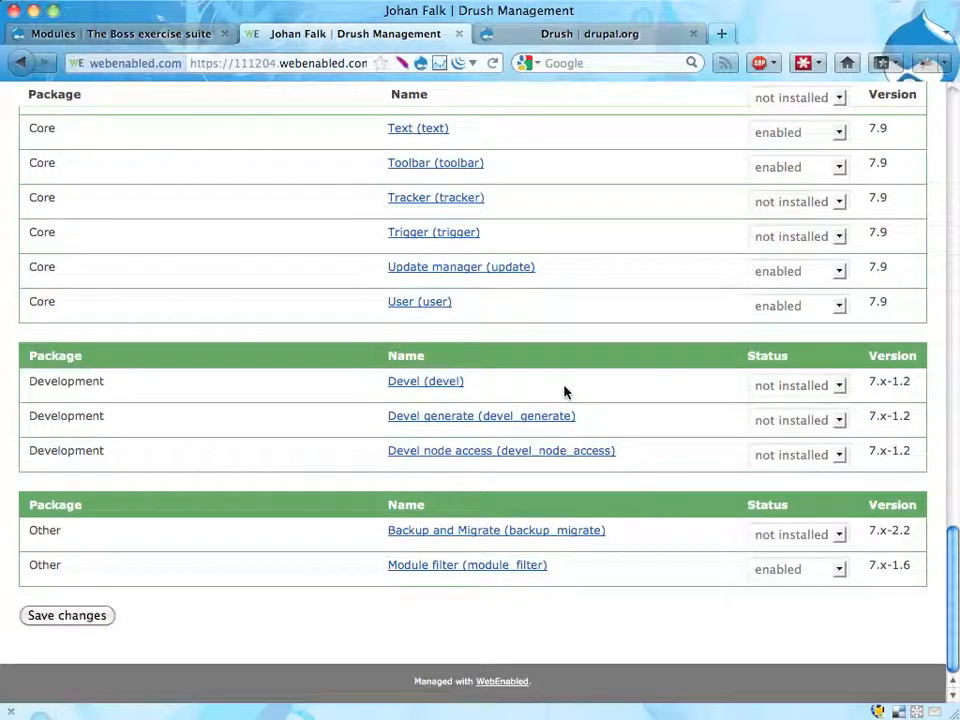
left_click(781, 387)
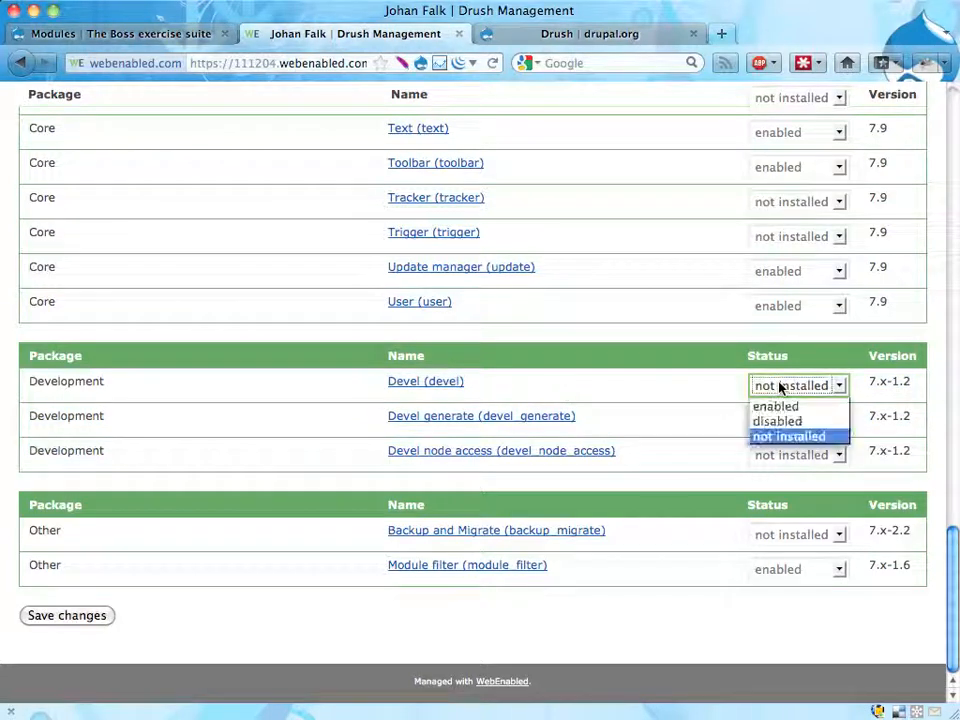
left_click(662, 381)
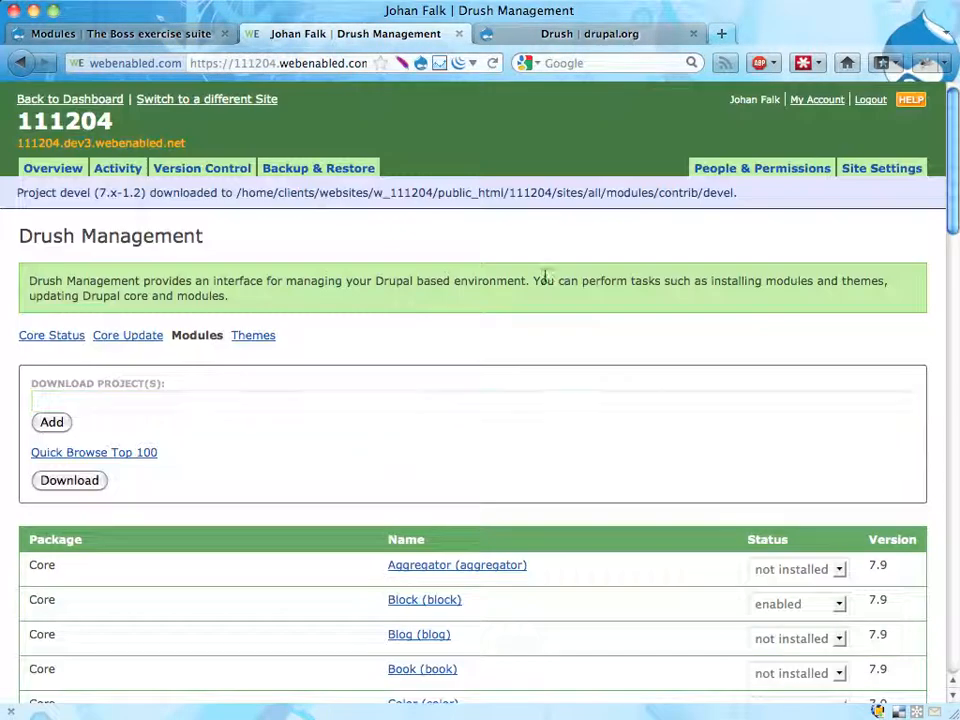
Step: Return to the local site's Modules tab and close the overlay to show the front page
left_click(120, 33)
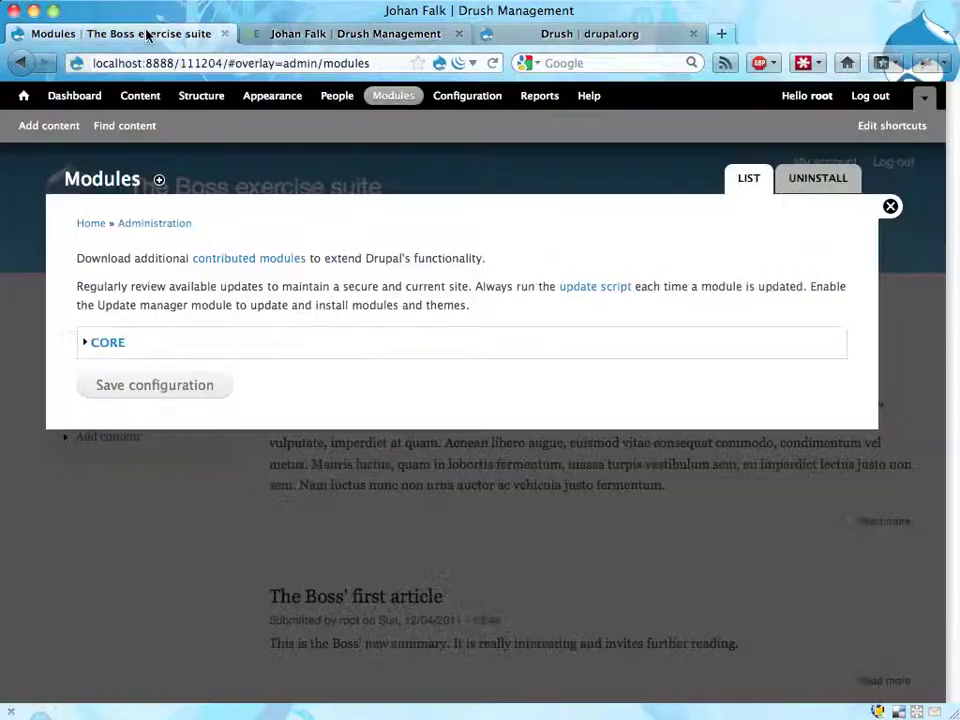
left_click(890, 206)
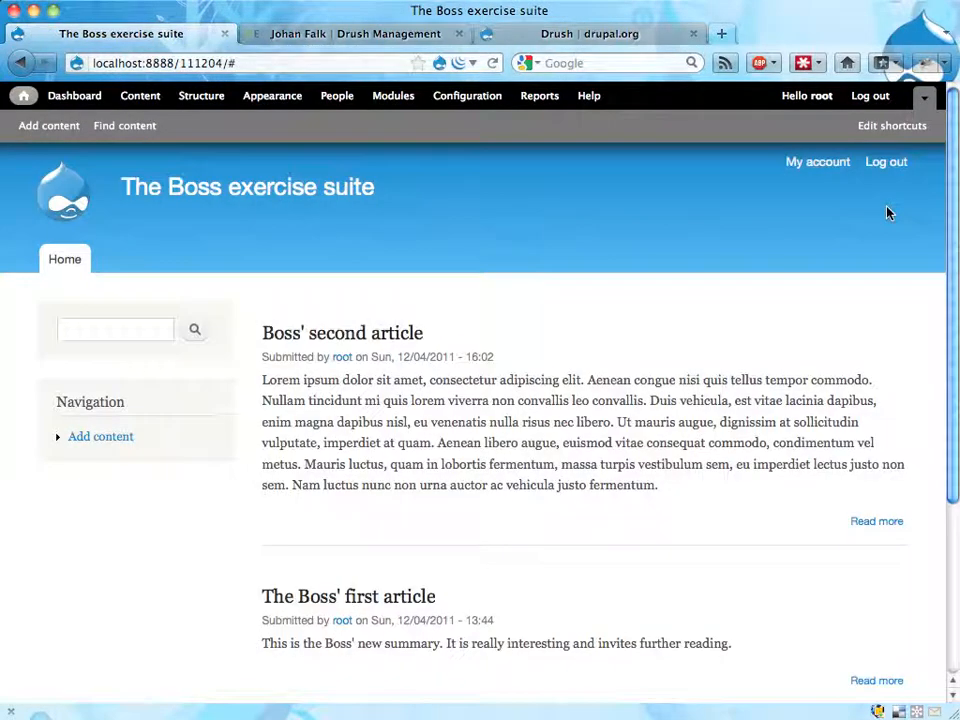